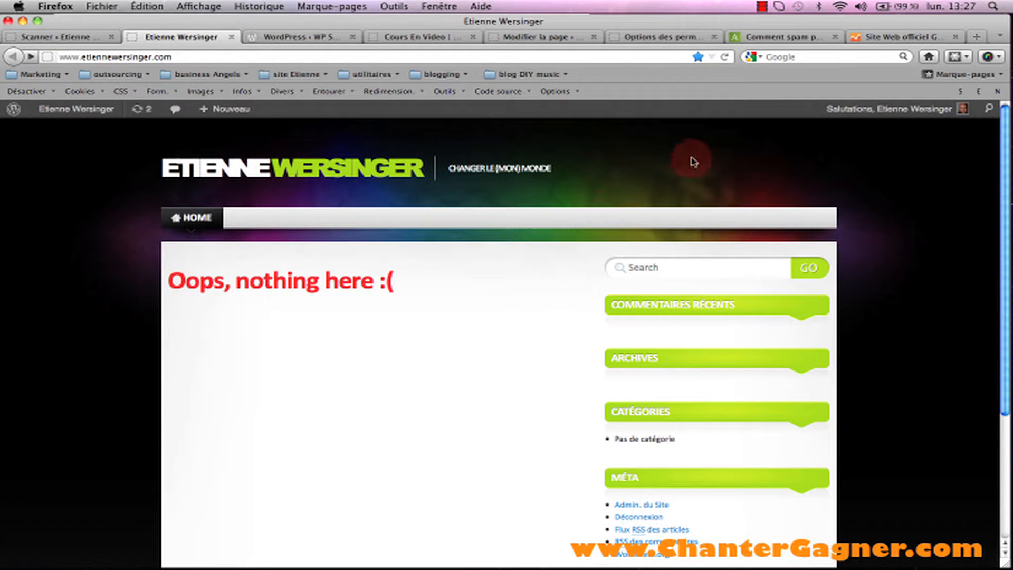
Switch from the blog to the Akismet homepage at akismet.com.
left_click(764, 36)
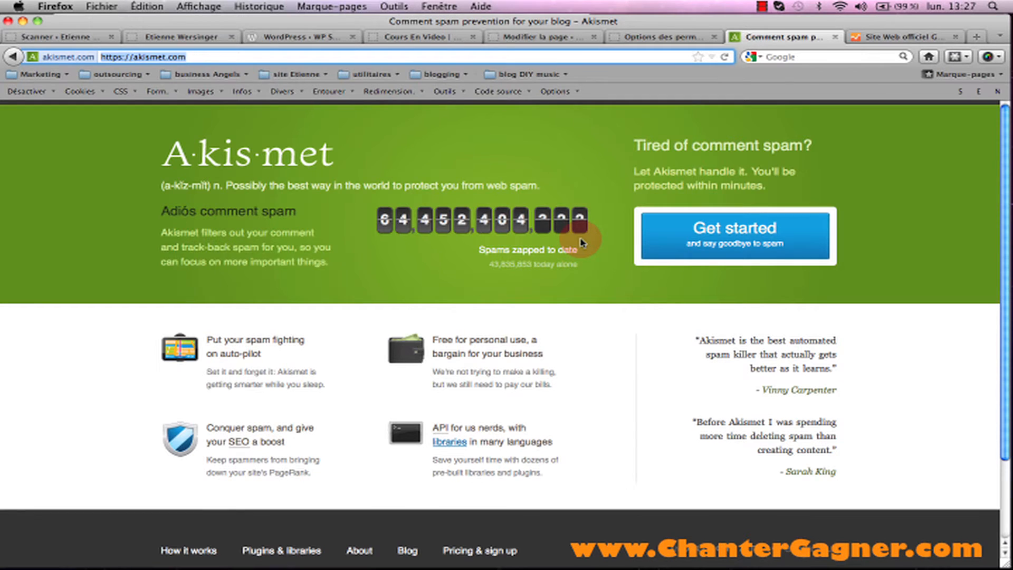
Begin an Akismet Personal plan signup and enter the subscriber's first and last name.
left_click(717, 227)
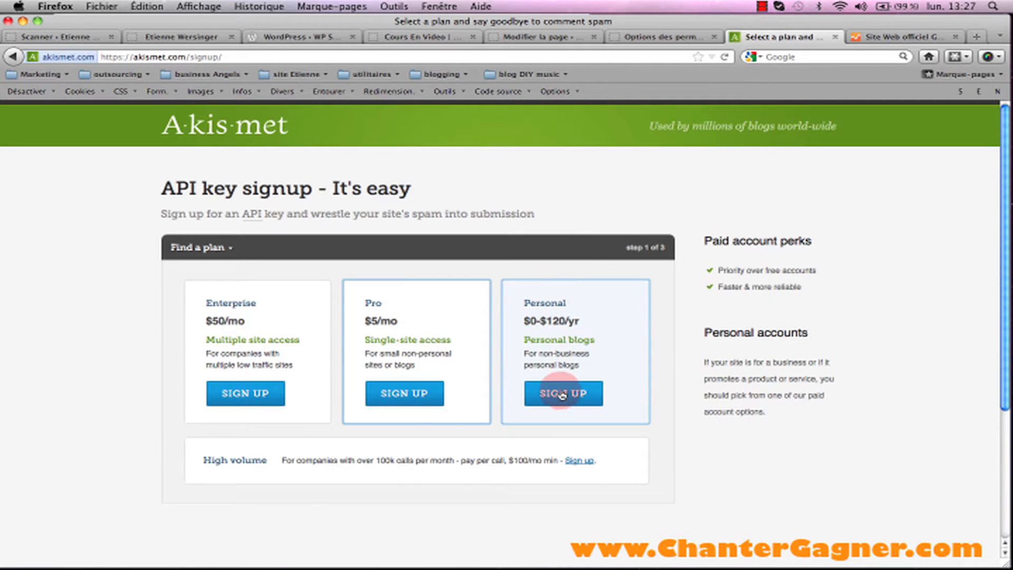
left_click(562, 395)
left_click(267, 385)
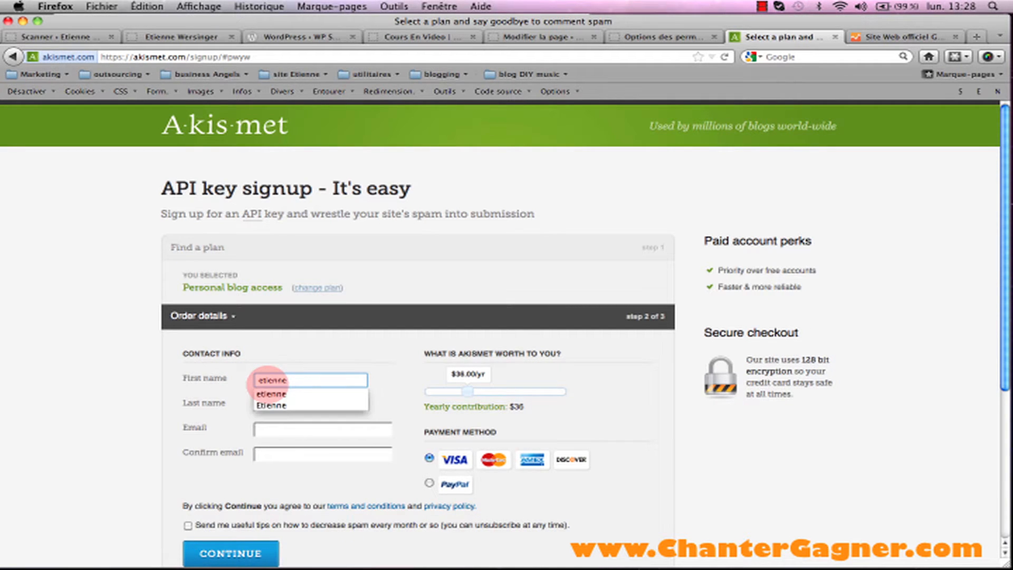
left_click(269, 405)
left_click(269, 408)
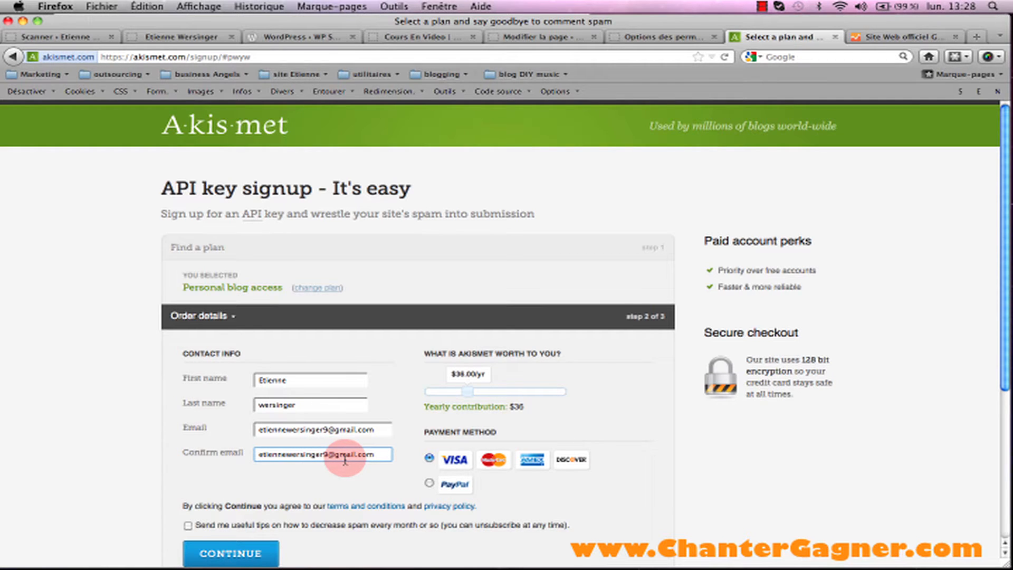
Lower the yearly contribution to $0 and submit the free Personal signup.
left_click_drag(472, 393, 421, 393)
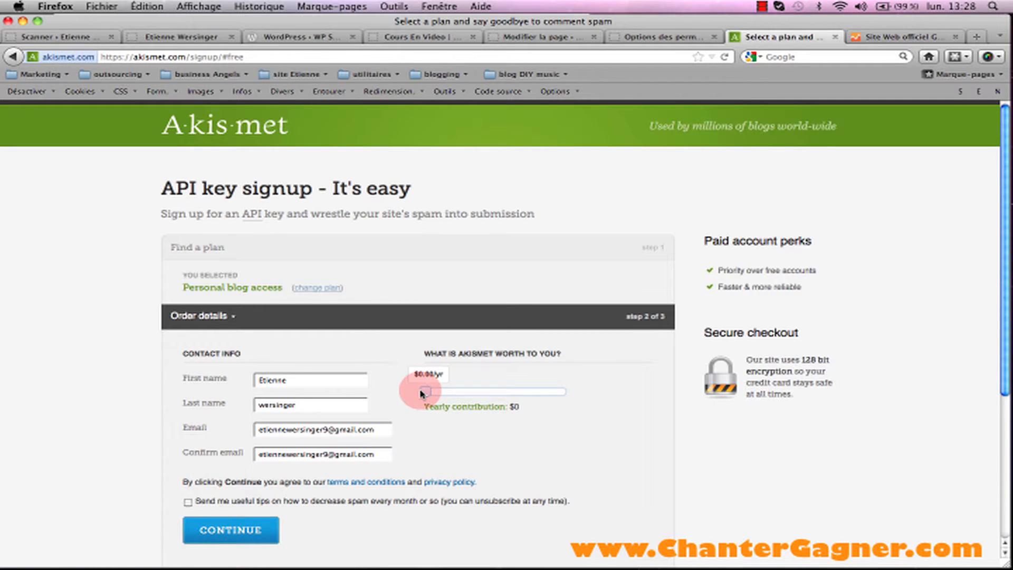
left_click(227, 528)
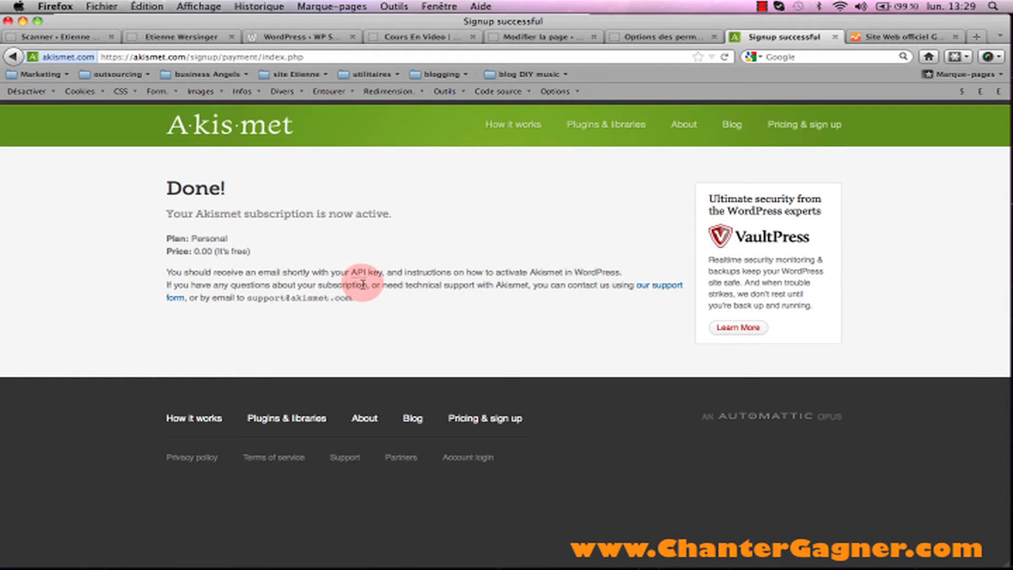
left_click(761, 9)
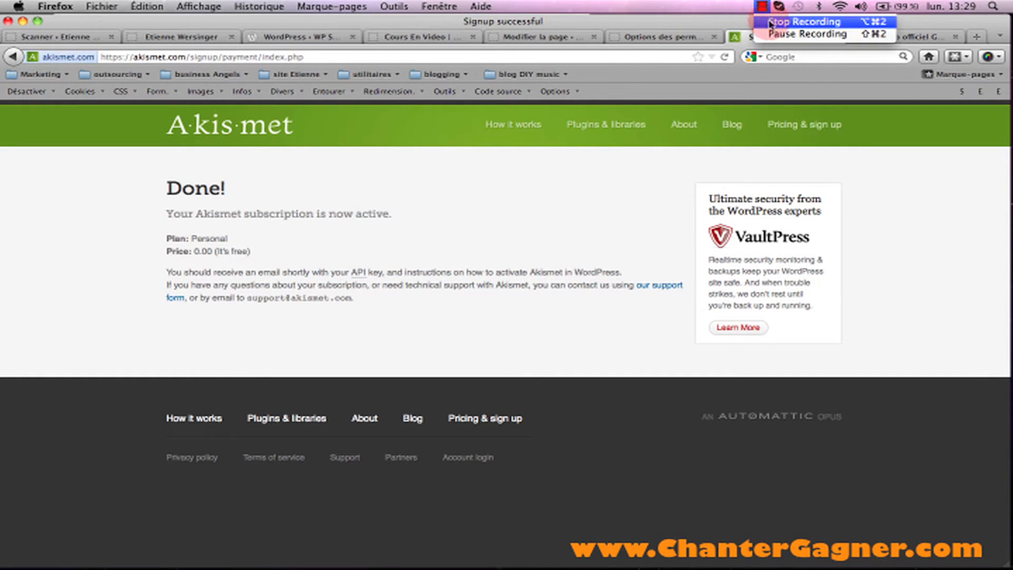
left_click(770, 17)
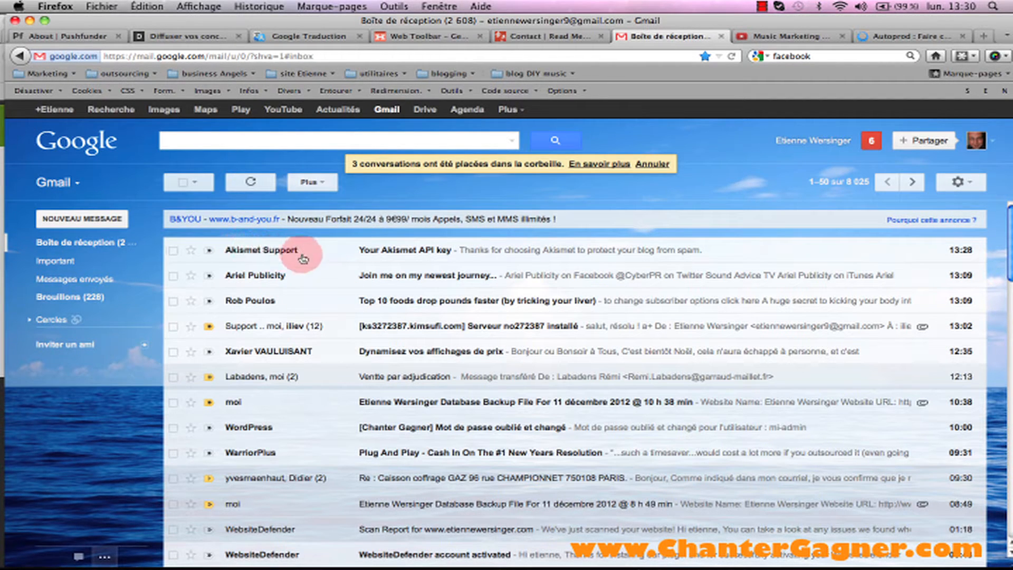
Select the API key in the Akismet Support email and bring up Stickies alongside Firefox.
left_click(399, 251)
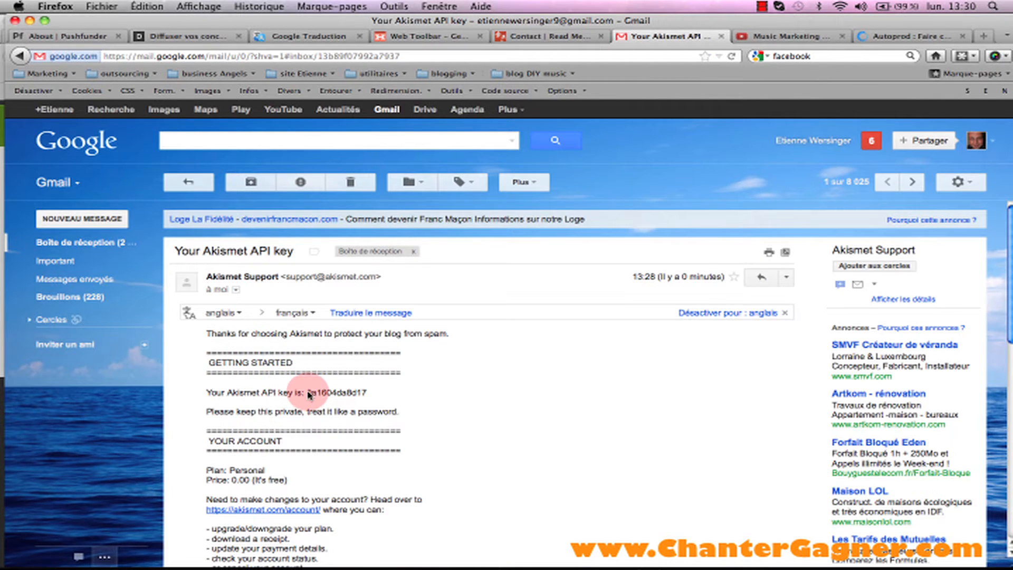
left_click_drag(308, 393, 382, 400)
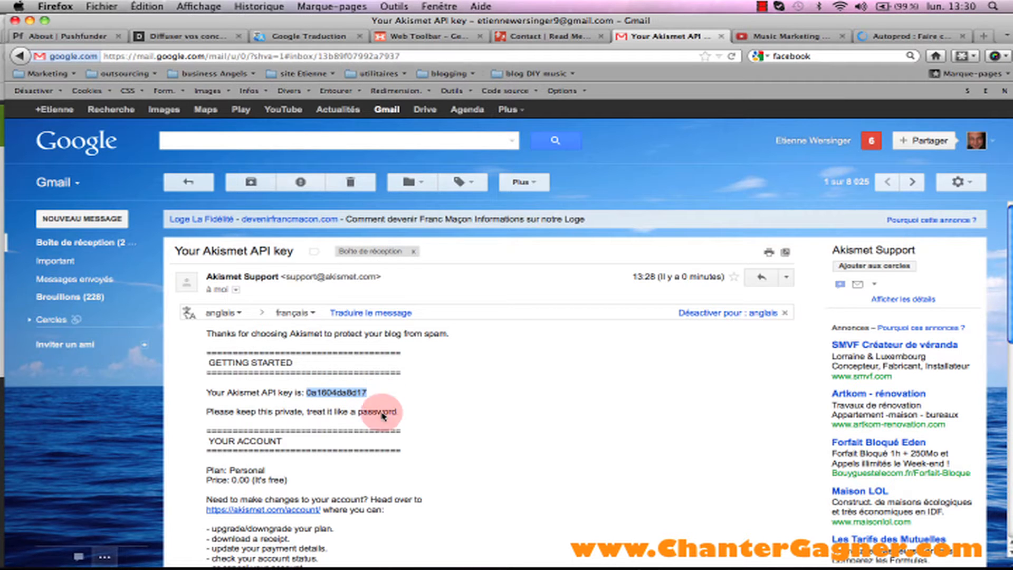
left_click(299, 546)
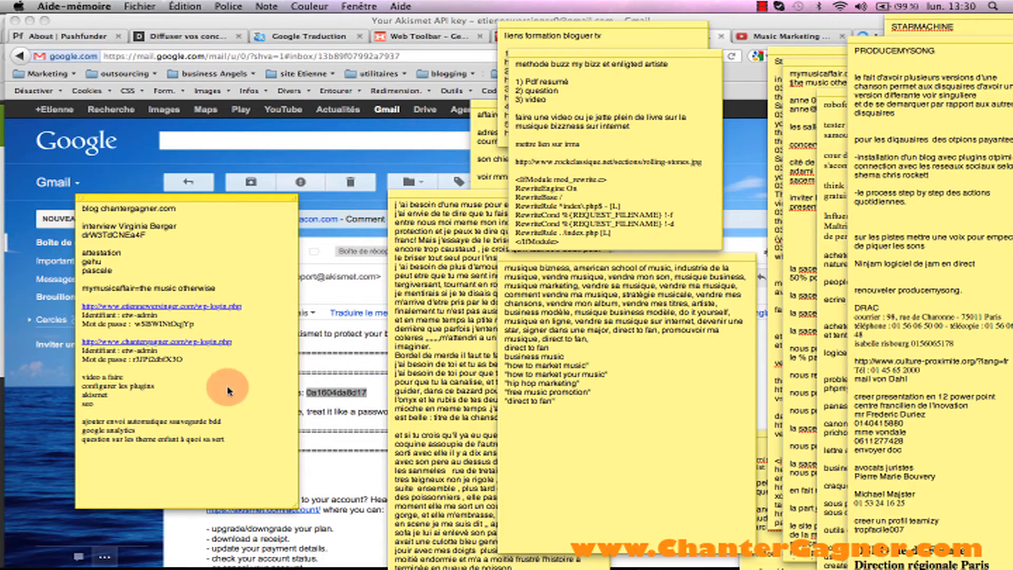
left_click(160, 500)
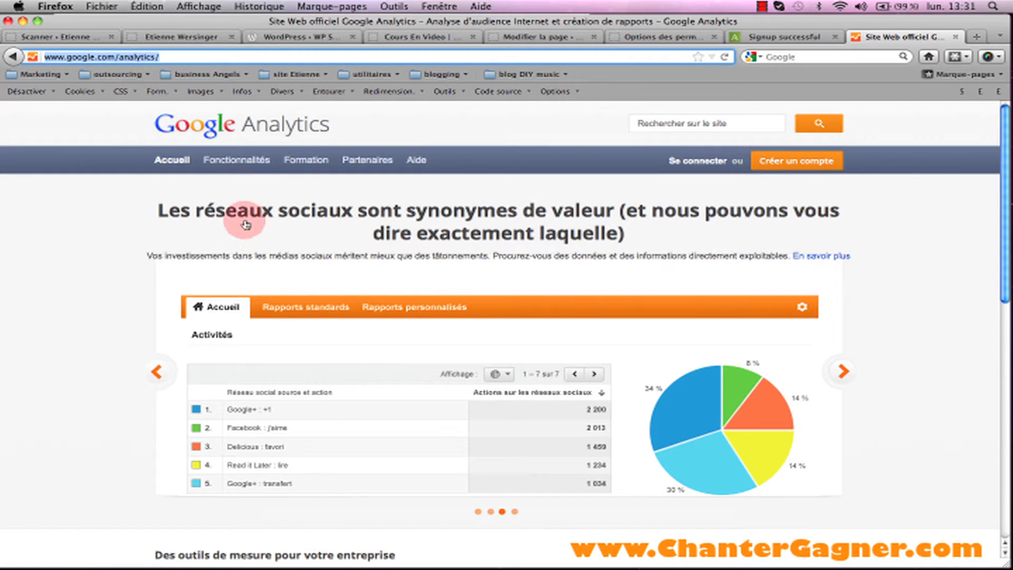
Sign in to Google Analytics to reach the Accueil du compte page.
left_click(788, 165)
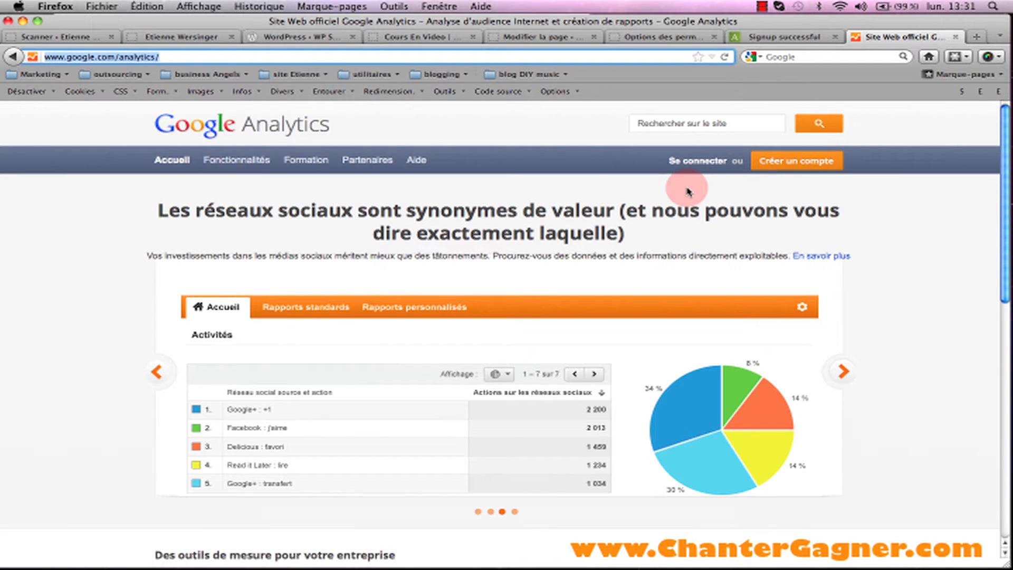
left_click(698, 166)
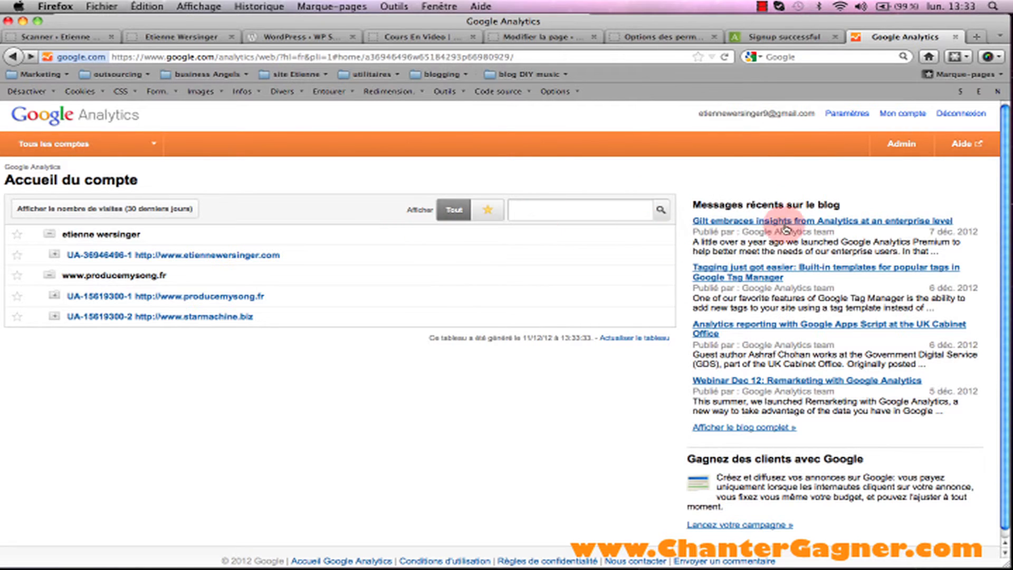
Create a new Analytics account for the blog with France time zone and request a tracking ID.
left_click(895, 146)
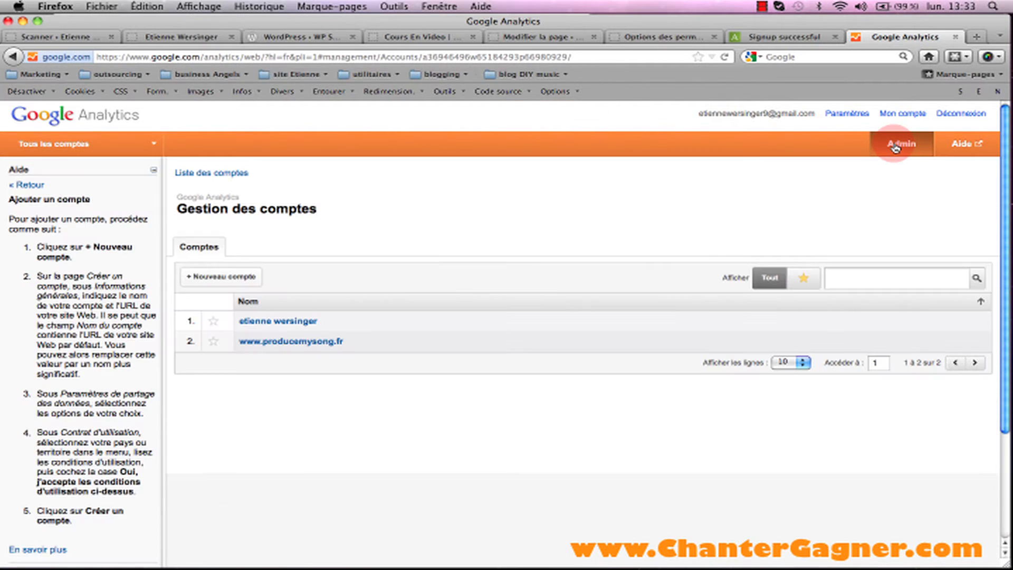
left_click(221, 277)
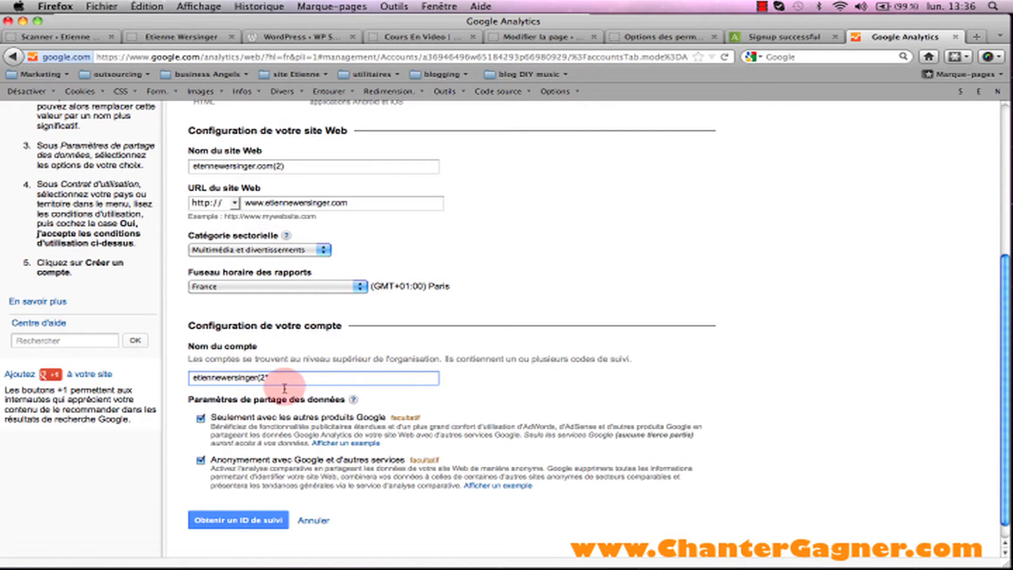
left_click(227, 520)
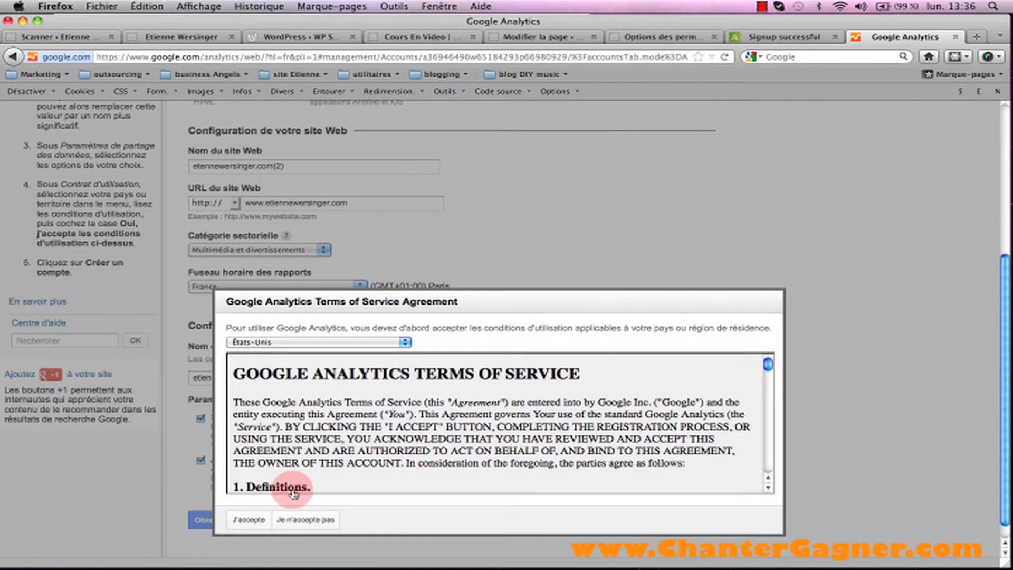
Accept the Analytics terms, select the new tracking ID, and open Stickies to store it.
left_click(252, 518)
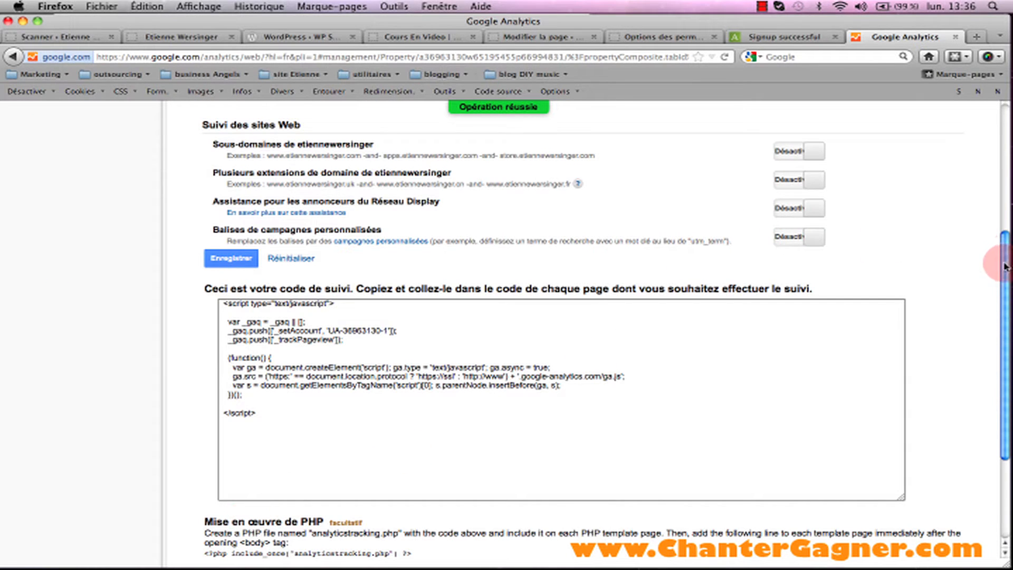
scroll(1002, 235, "up", 5)
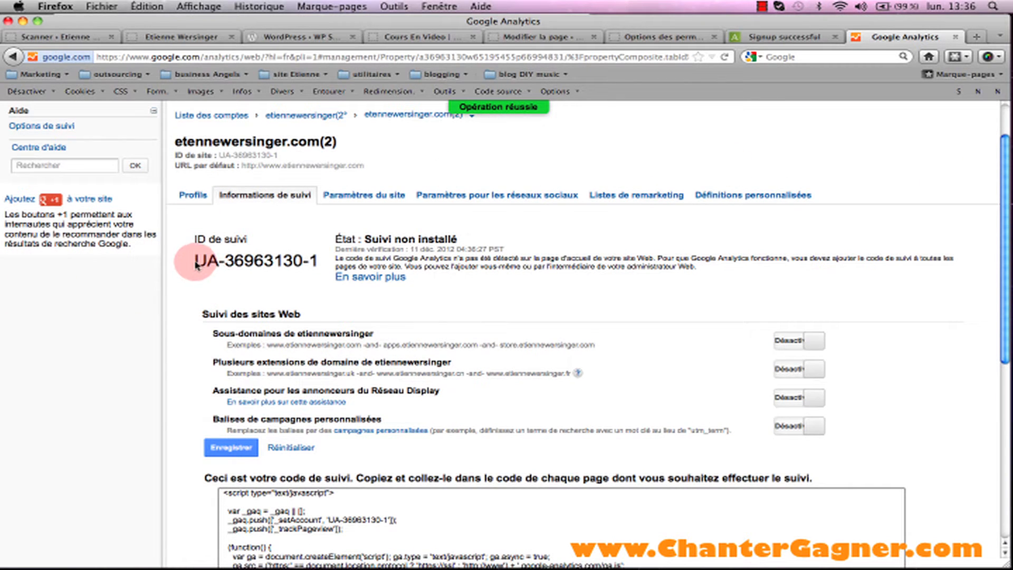
left_click_drag(194, 260, 321, 261)
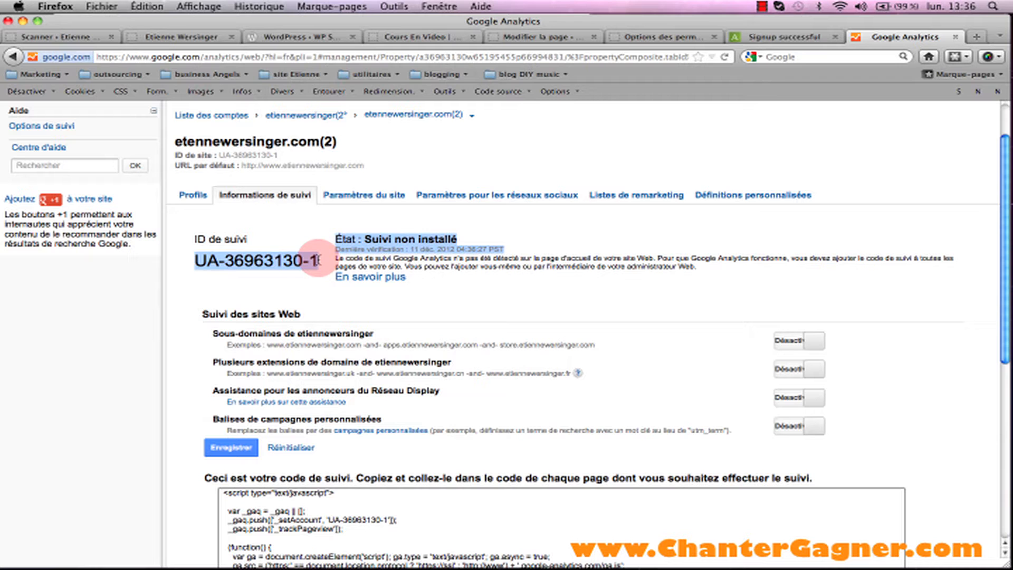
mouse_move(213, 568)
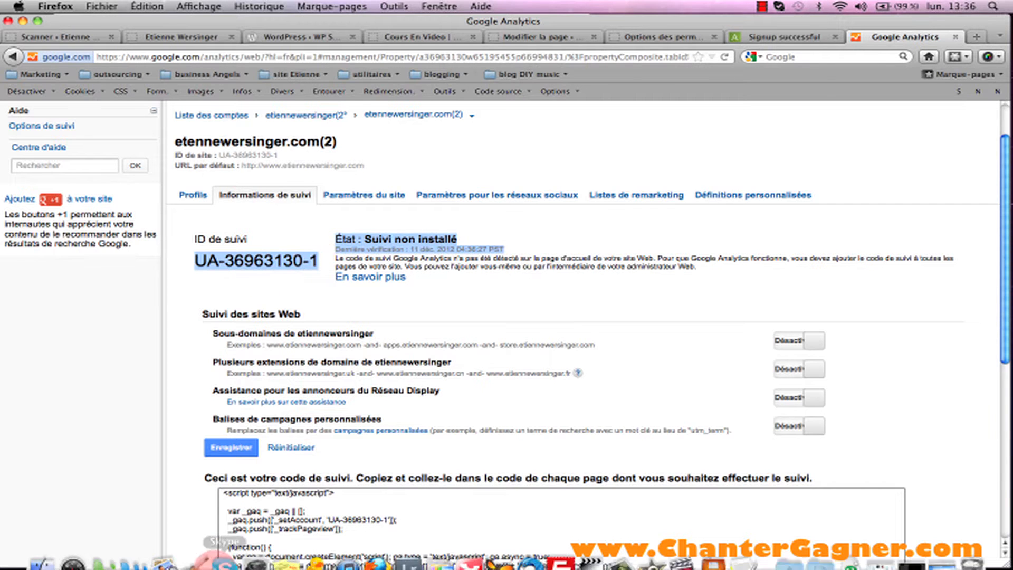
left_click(288, 549)
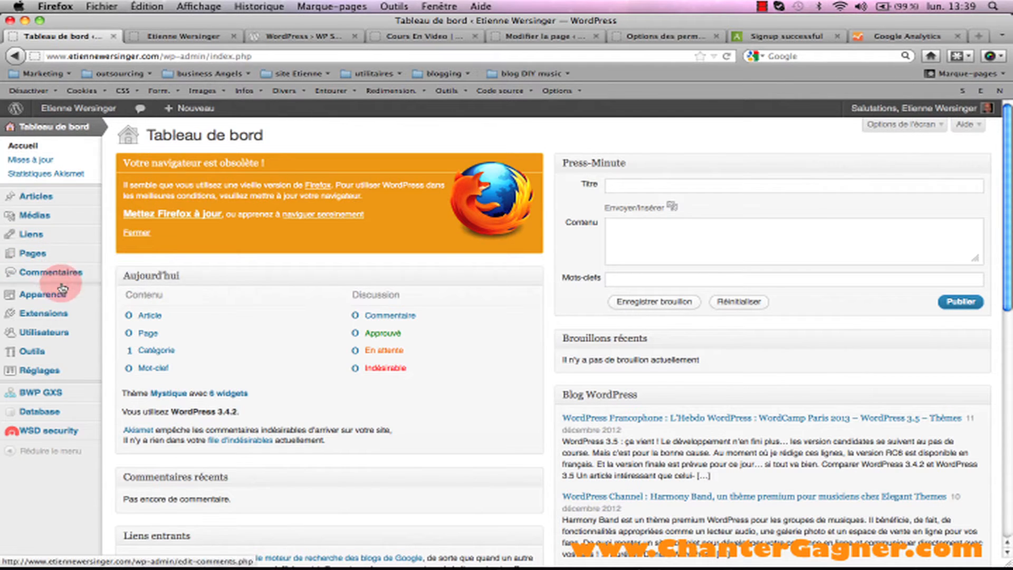
Open Akismet's configuration page from the Extensions list to verify the API key and servers.
mouse_move(48, 312)
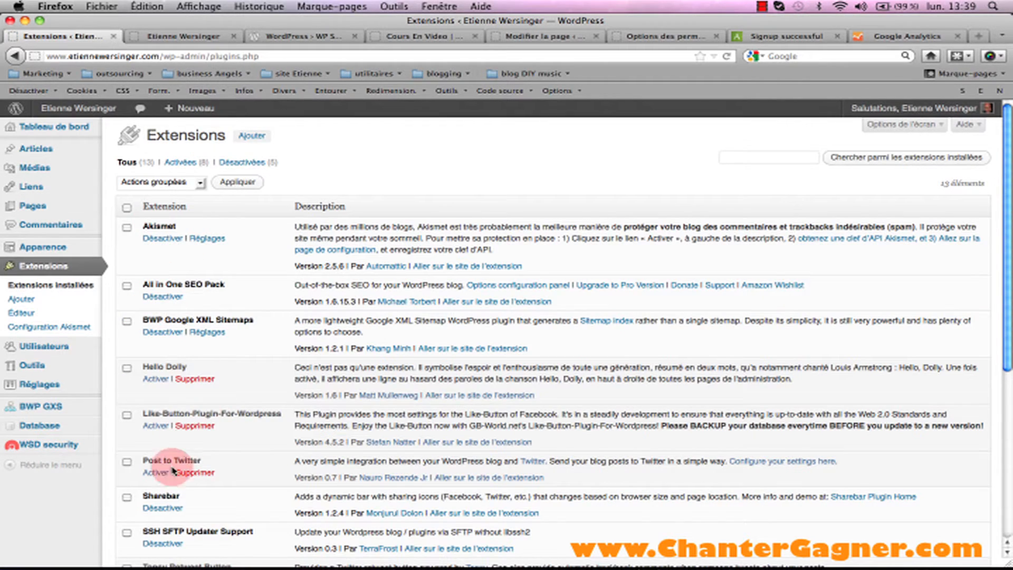
mouse_move(1006, 126)
left_mouse_down()
mouse_move(1005, 295)
mouse_move(1005, 113)
left_mouse_up()
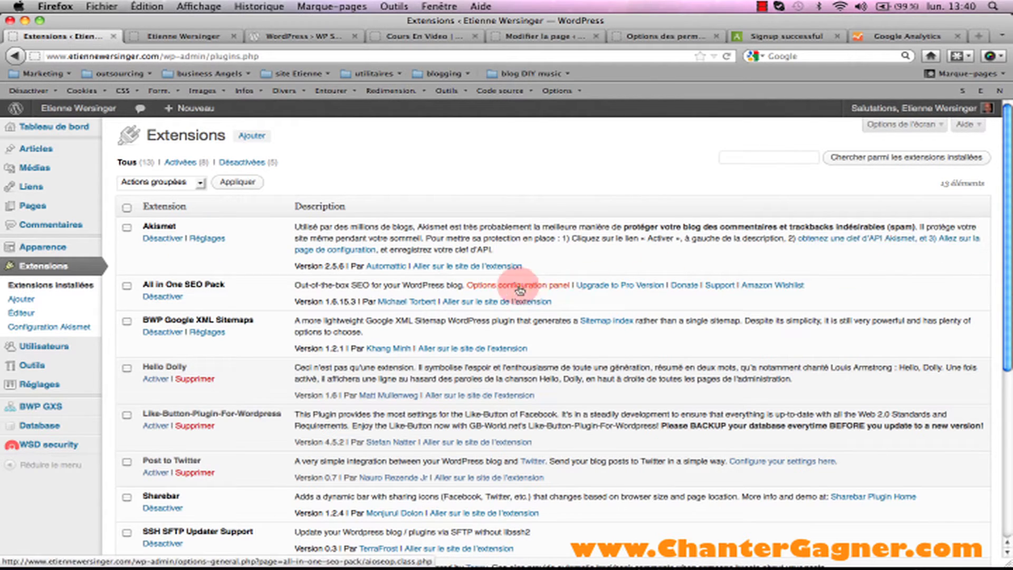
left_click(340, 250)
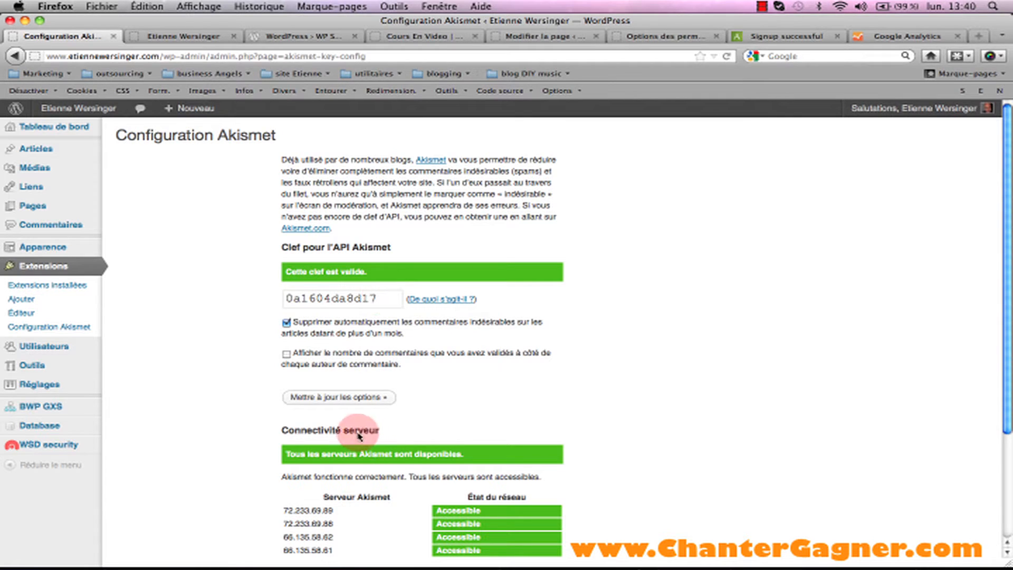
Save the Akismet options and return to the installed plugins list.
left_click(330, 398)
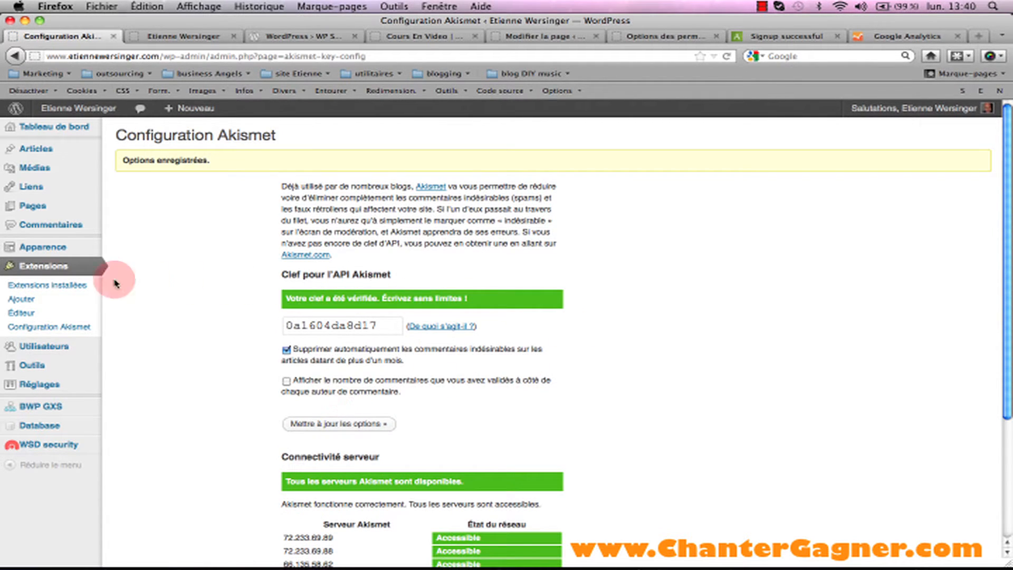
left_click(44, 269)
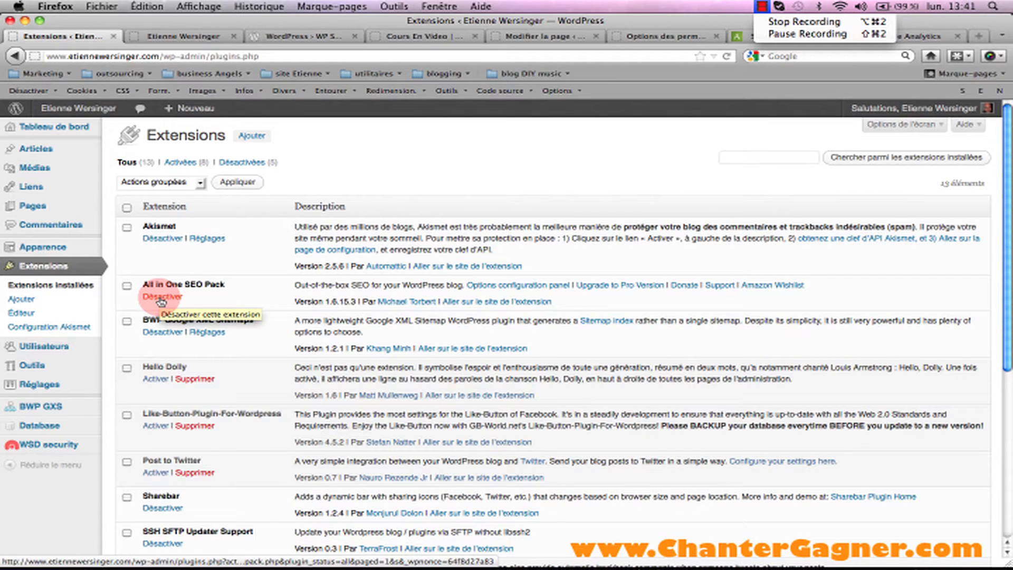
Append a comma to the Home Keywords in the All in One SEO options.
left_click(514, 288)
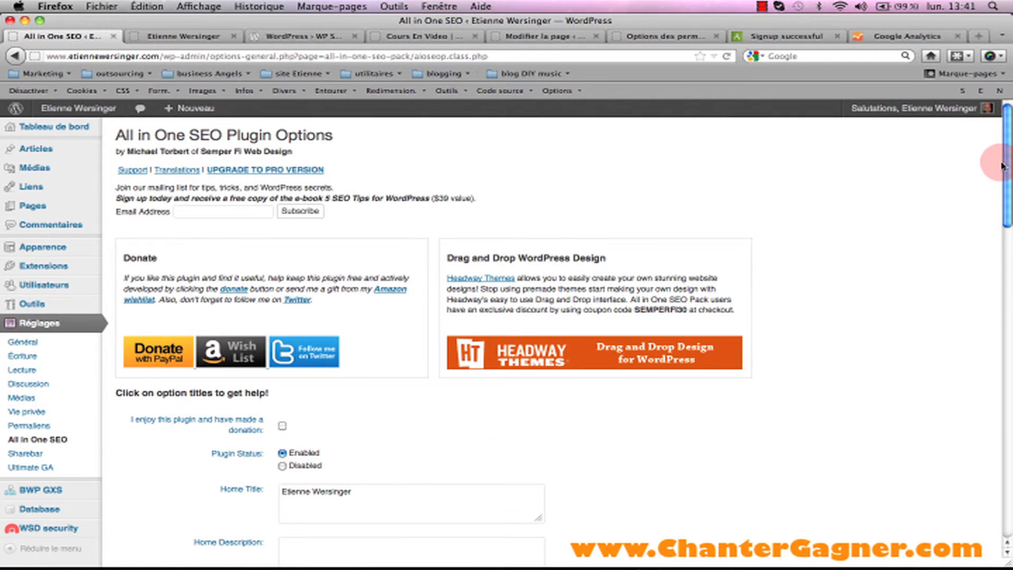
left_click_drag(1008, 165, 1007, 223)
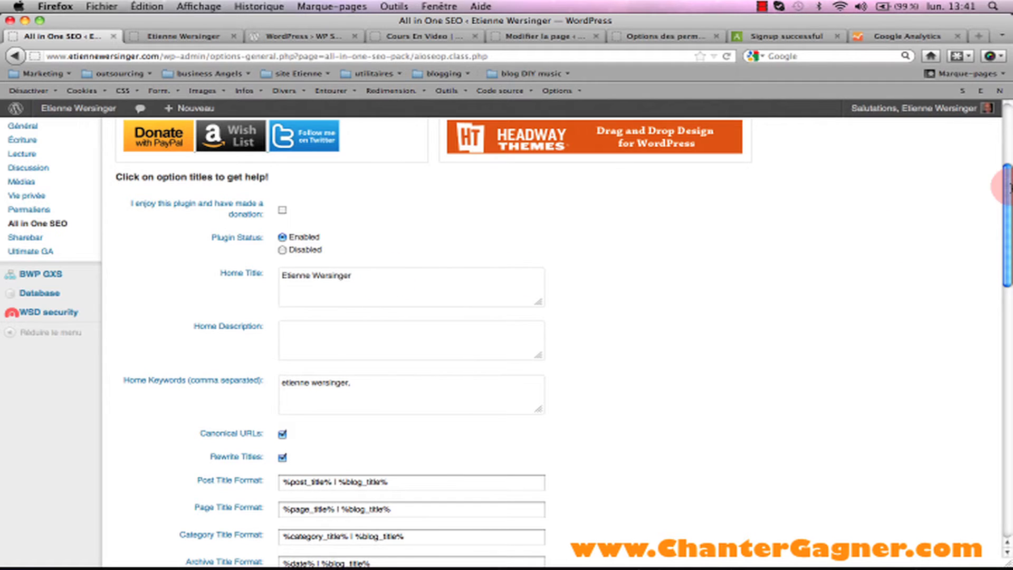
left_click_drag(1006, 179, 1006, 194)
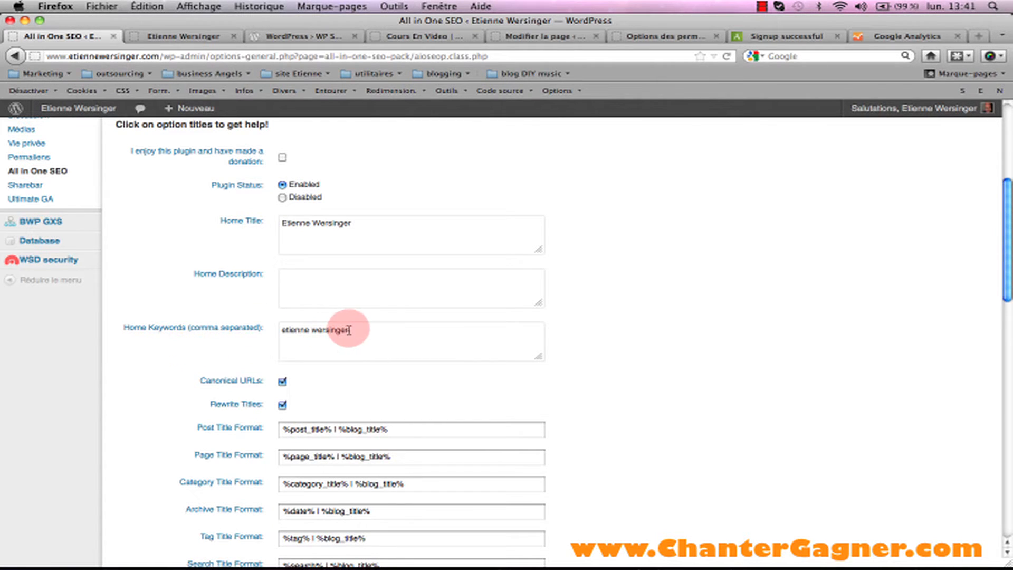
type(",")
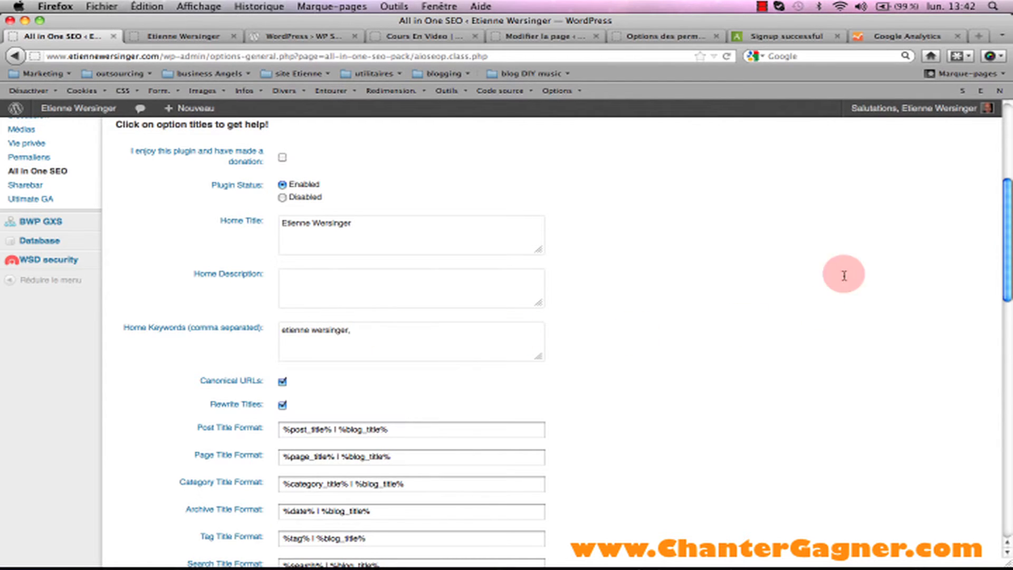
Save the SEO options, then return to the installed plugins list via Réglages.
left_click_drag(1005, 210, 1006, 224)
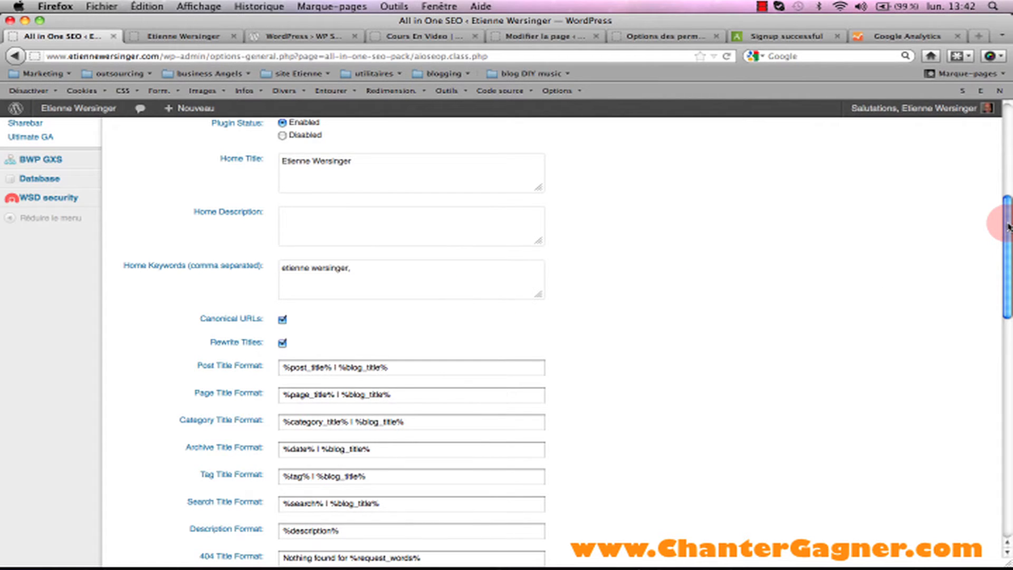
scroll(1009, 233, "down", 2)
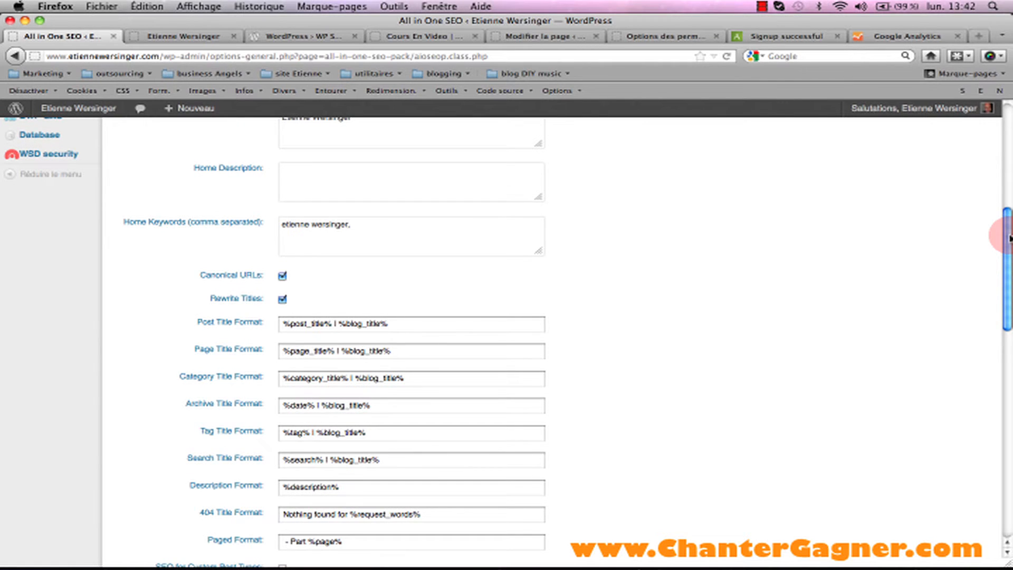
scroll(1009, 237, "down", 15)
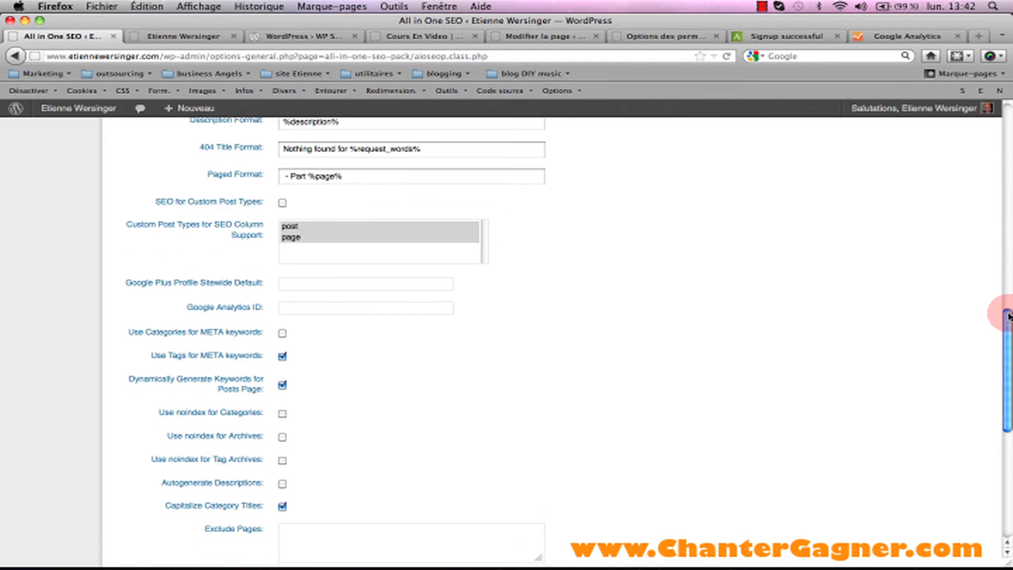
left_click_drag(1007, 316, 1010, 403)
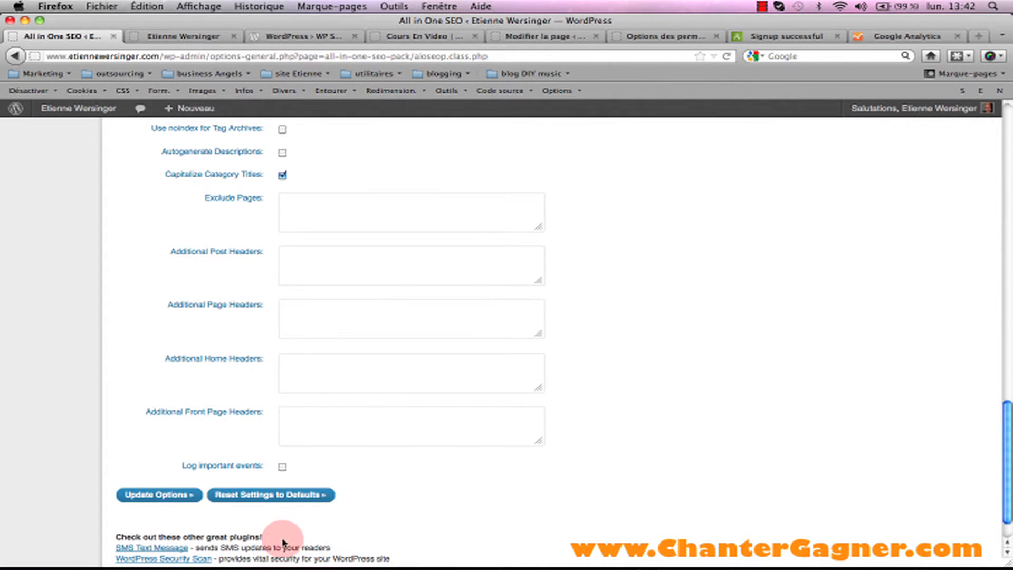
left_click(161, 496)
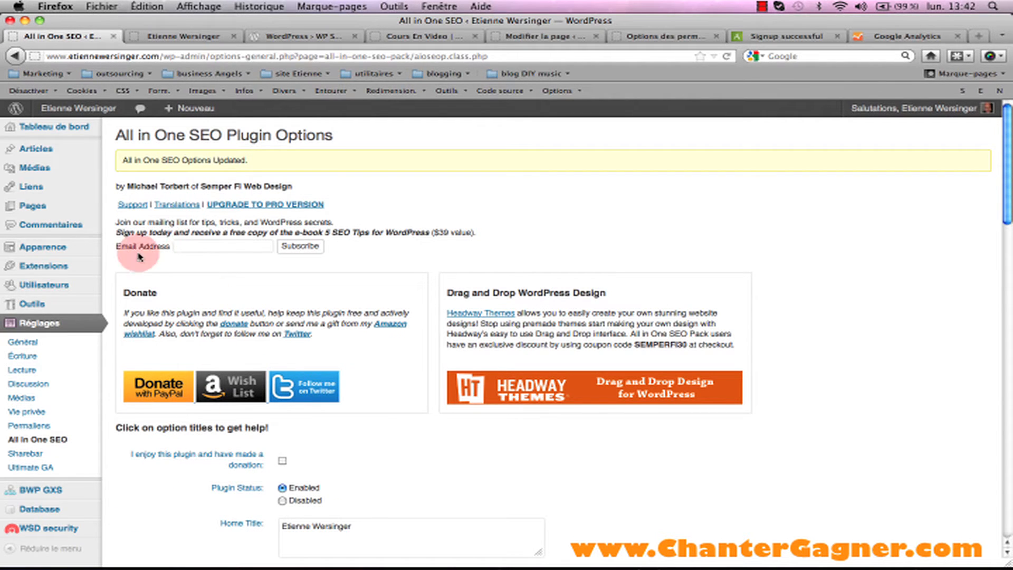
left_click(55, 326)
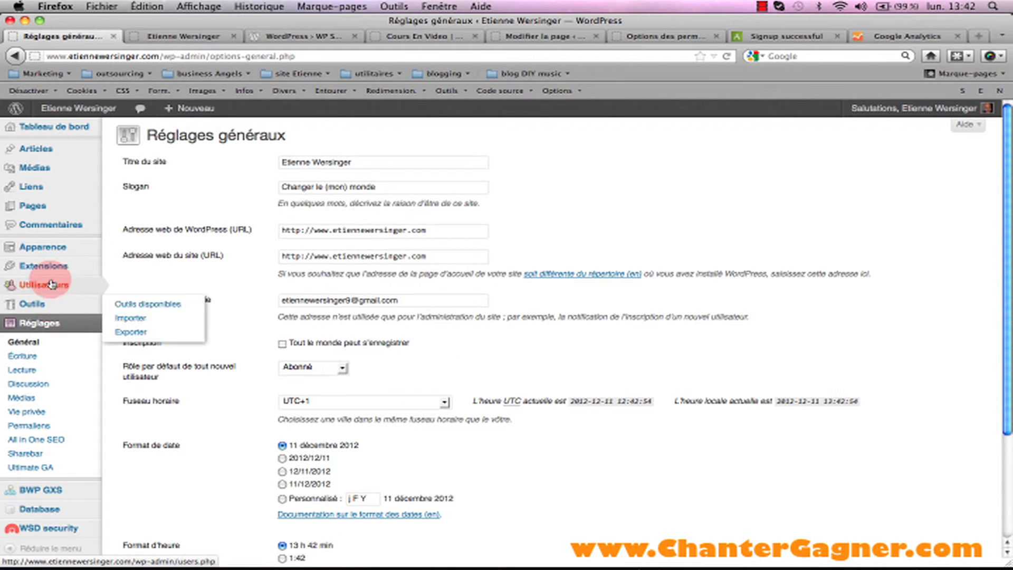
left_click(32, 265)
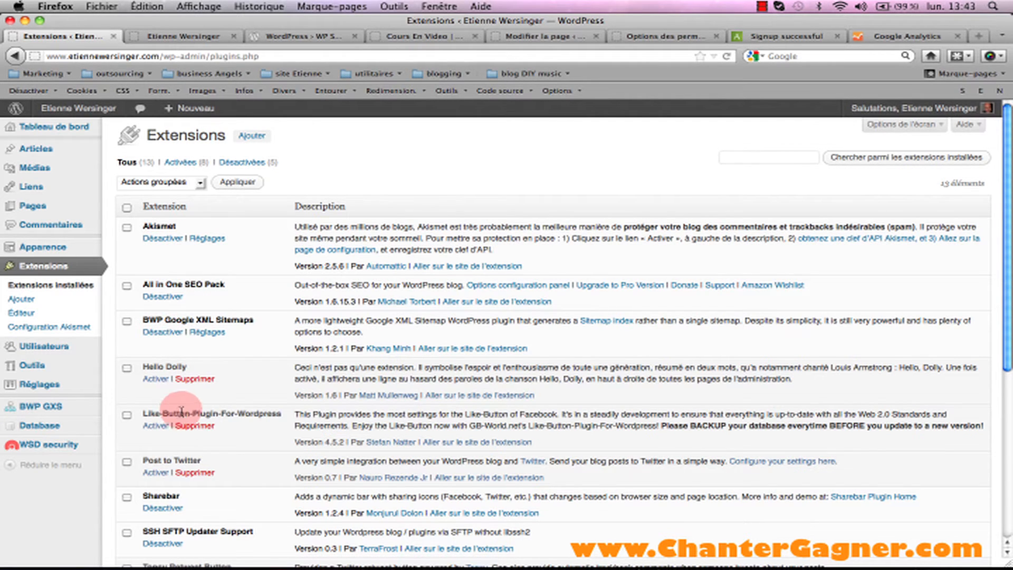
Delete the Hello Dolly plugin, confirming file removal and supplying the FTP/SSH password.
left_click(187, 379)
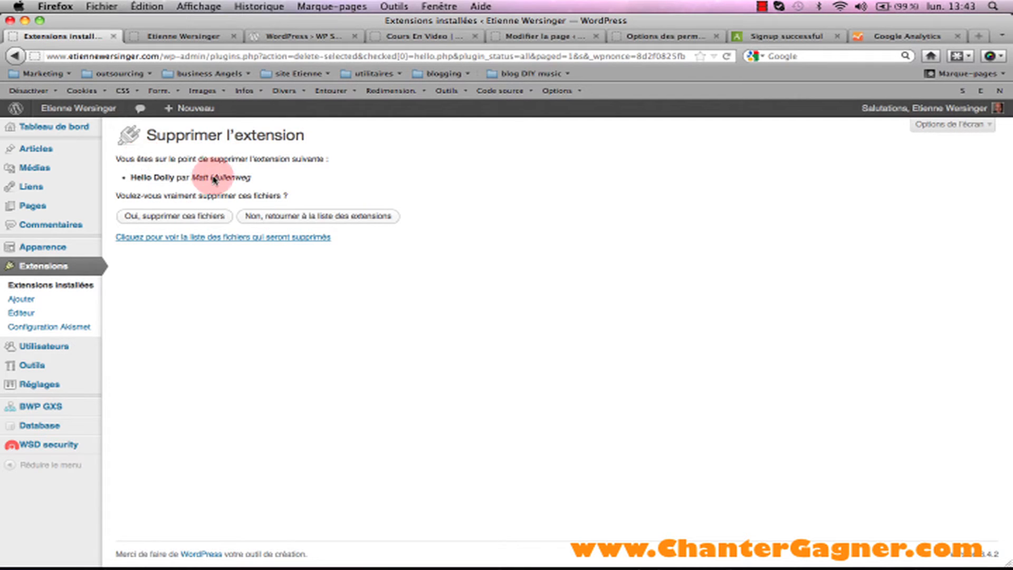
left_click(175, 216)
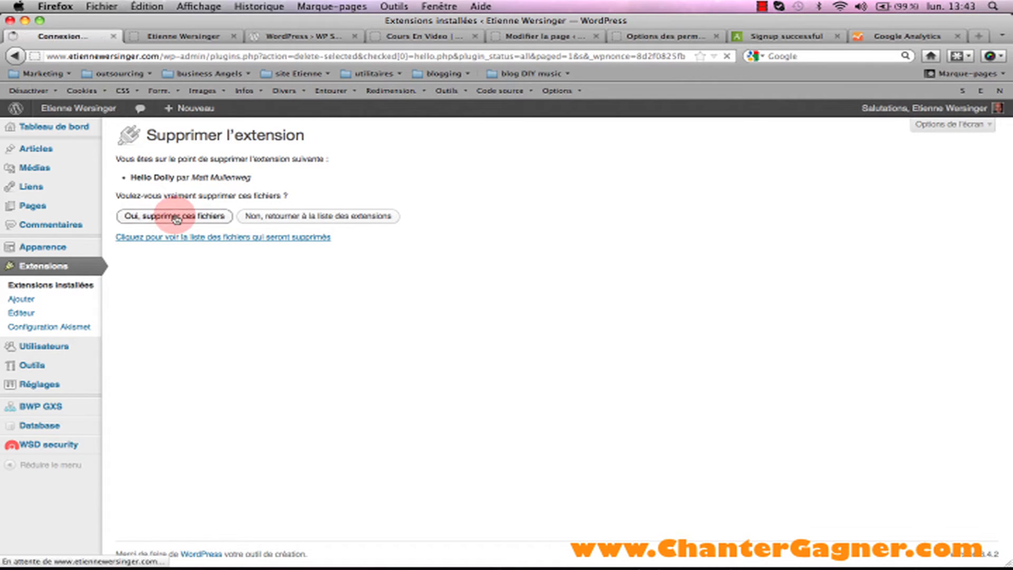
left_click(280, 233)
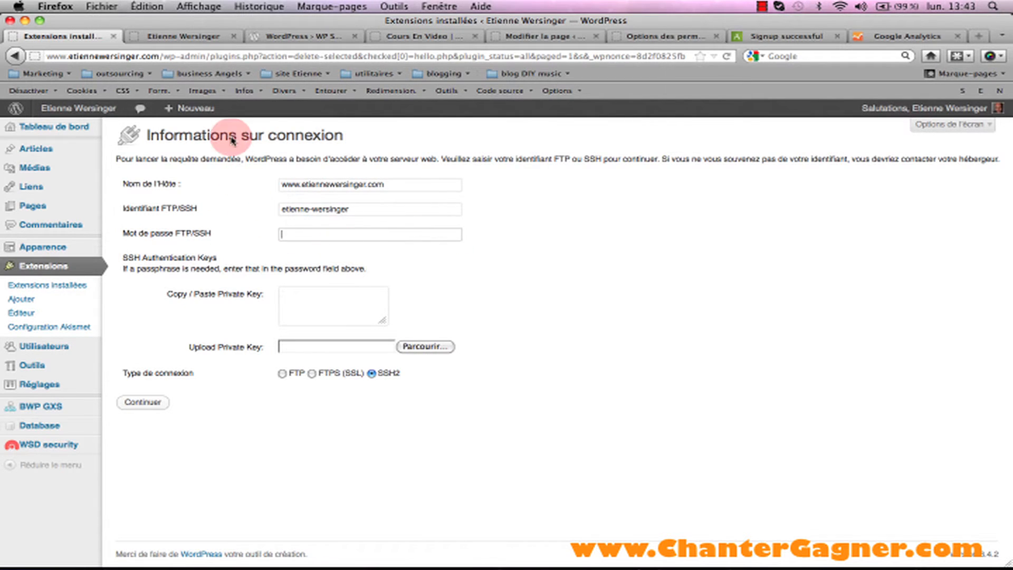
key("super+v")
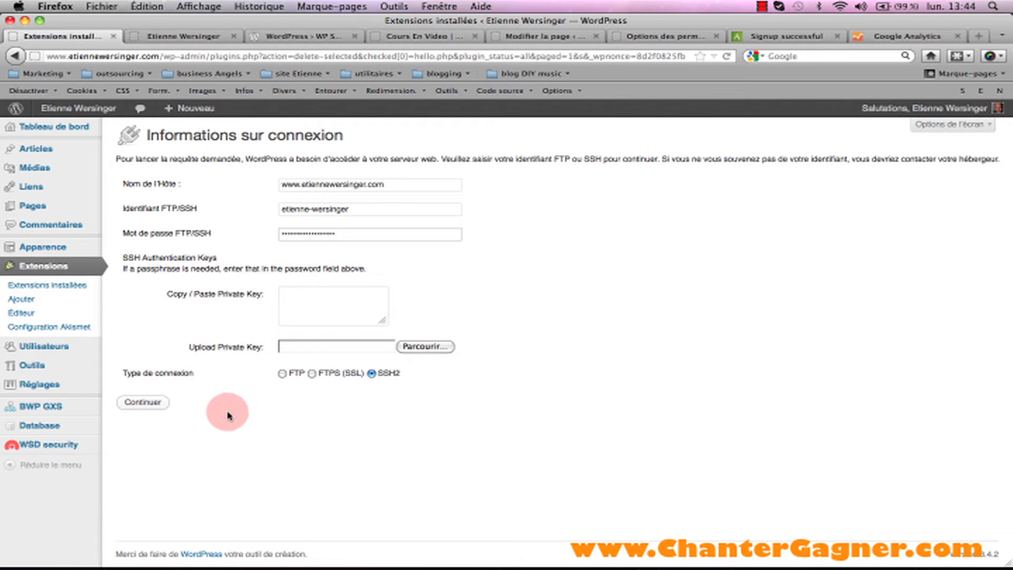
left_click(142, 402)
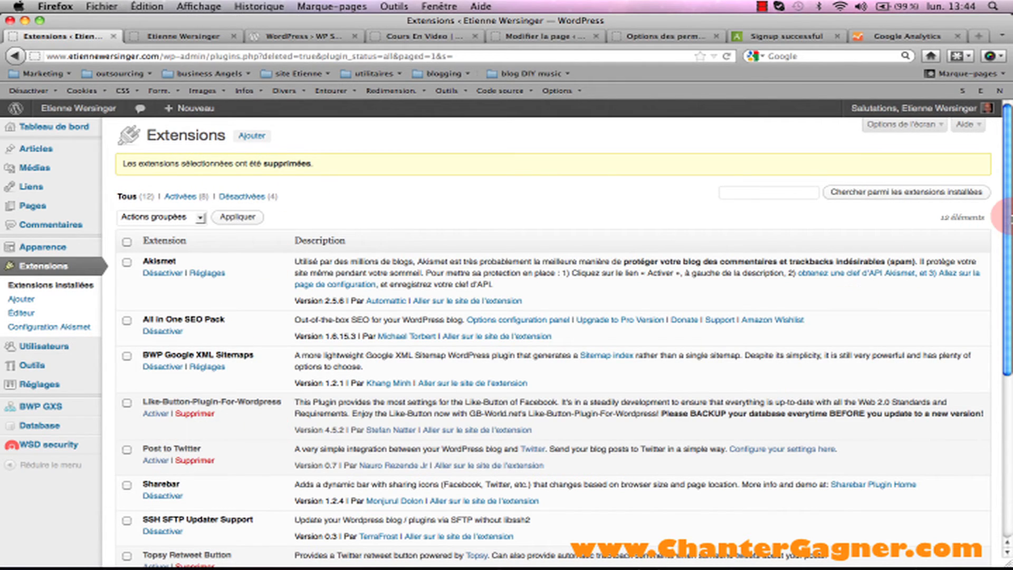
left_click_drag(1006, 217, 1005, 334)
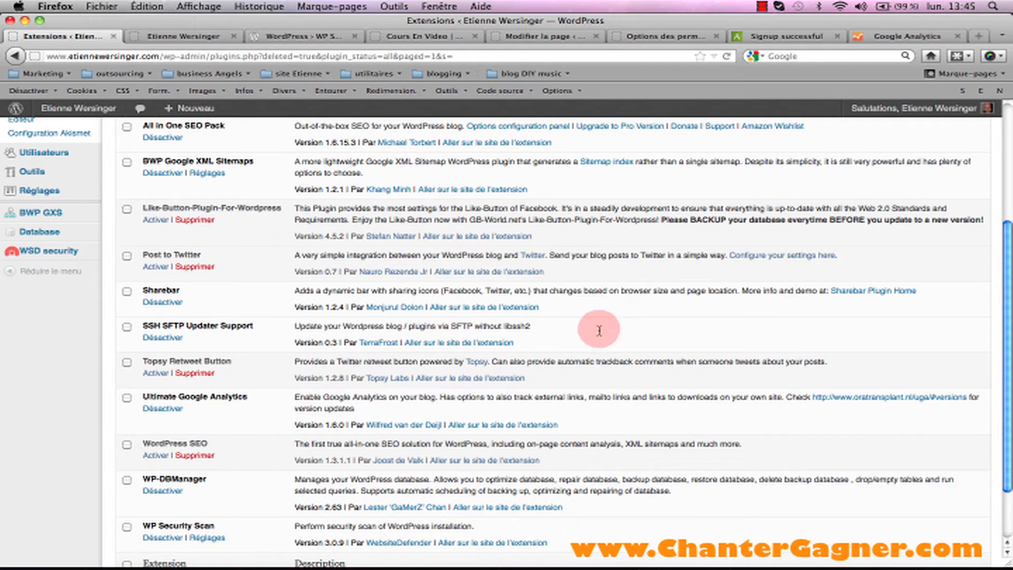
scroll(1008, 291, "down", 1)
scroll(1008, 291, "down", 1)
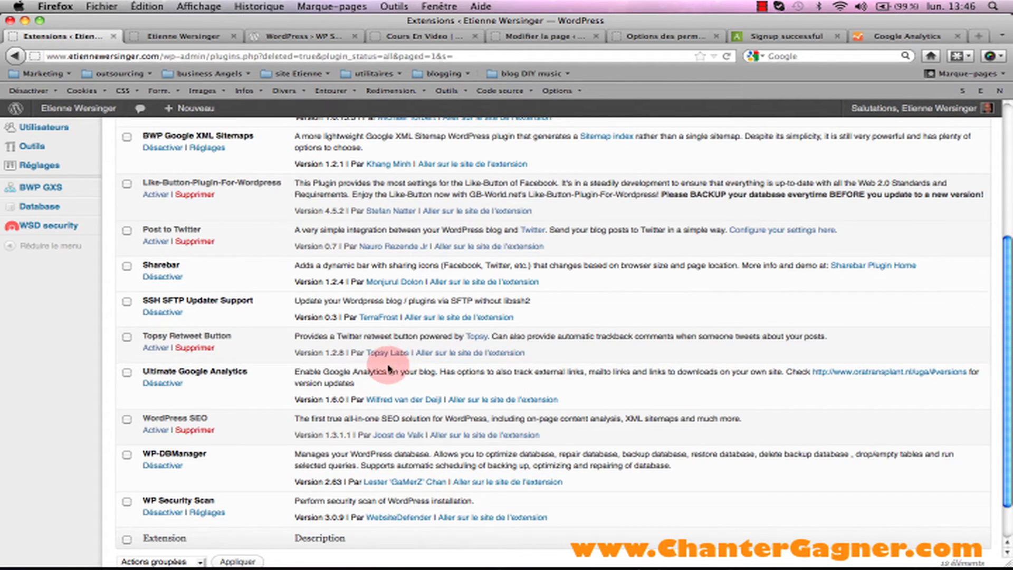
scroll(606, 339, "down", 1)
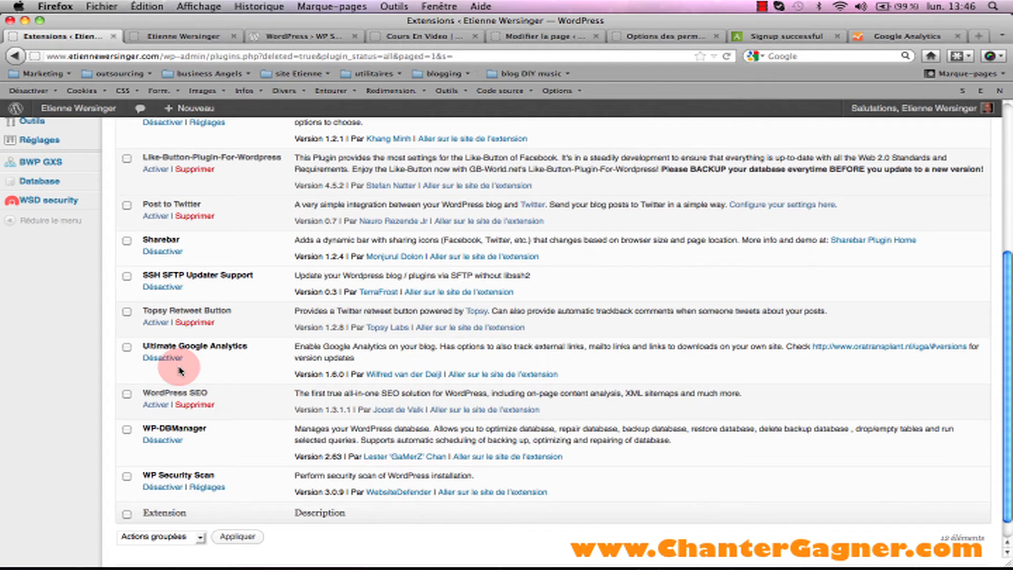
scroll(179, 371, "up", 4)
mouse_move(122, 244)
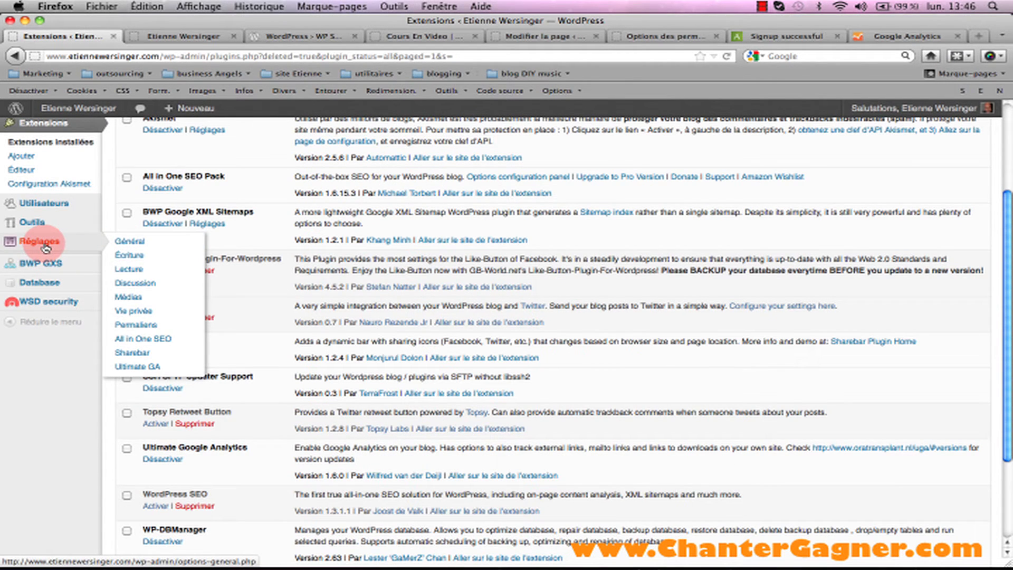
Check the Analytics account ID on the Ultimate GA settings page and update the options.
left_click(137, 368)
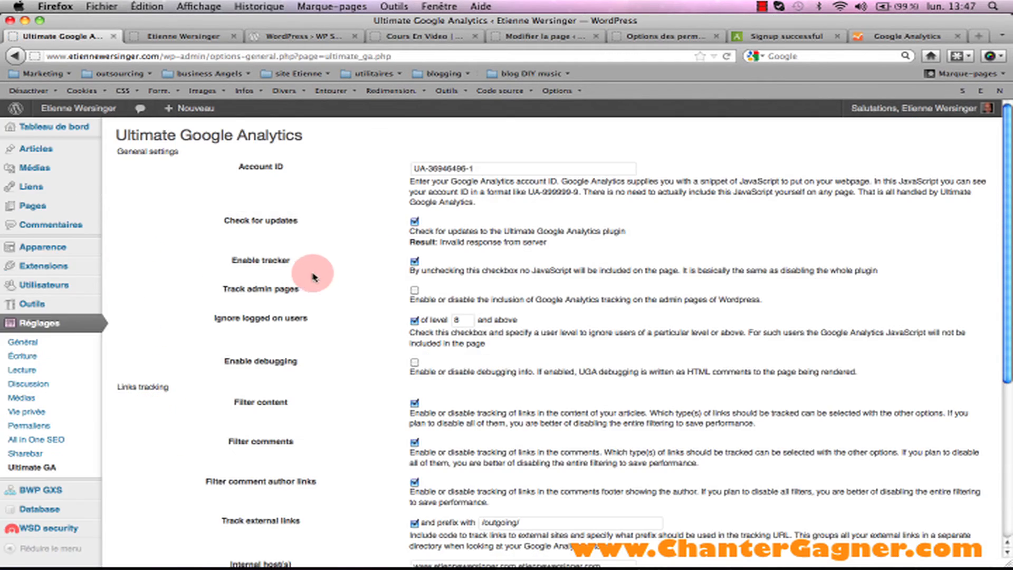
left_click_drag(486, 167, 412, 168)
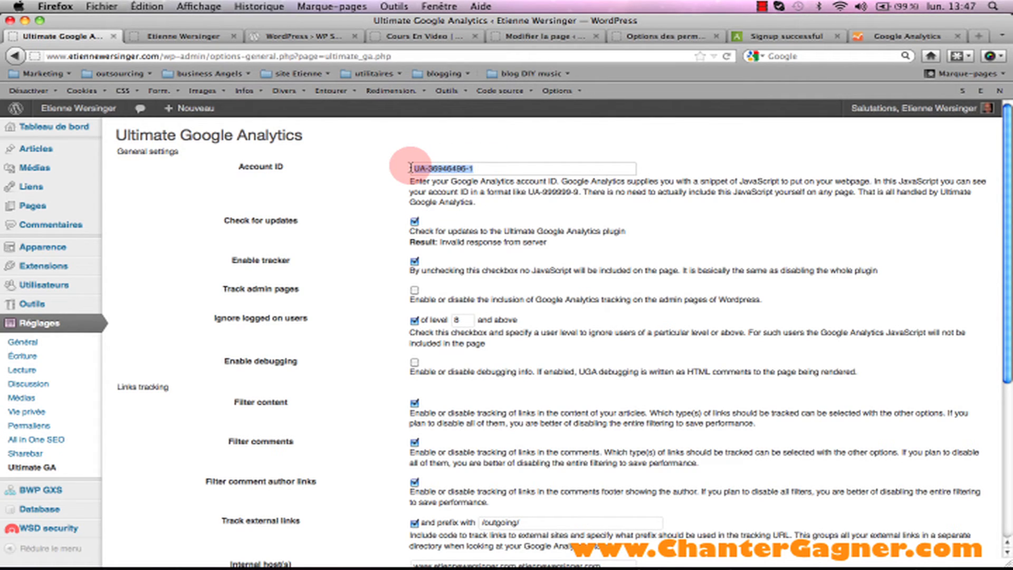
left_click(481, 169)
left_click(928, 180)
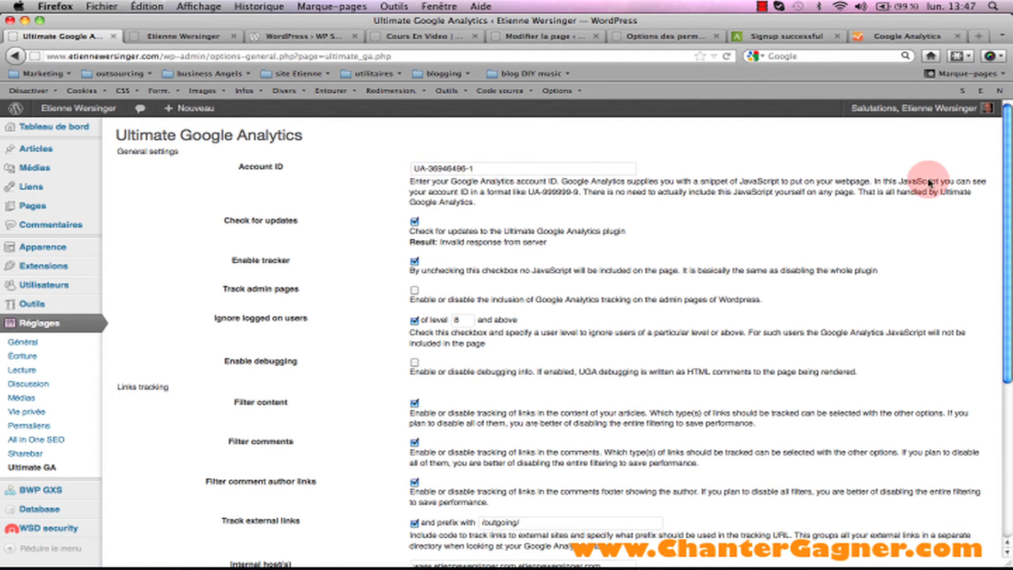
scroll(1007, 172, "down", 10)
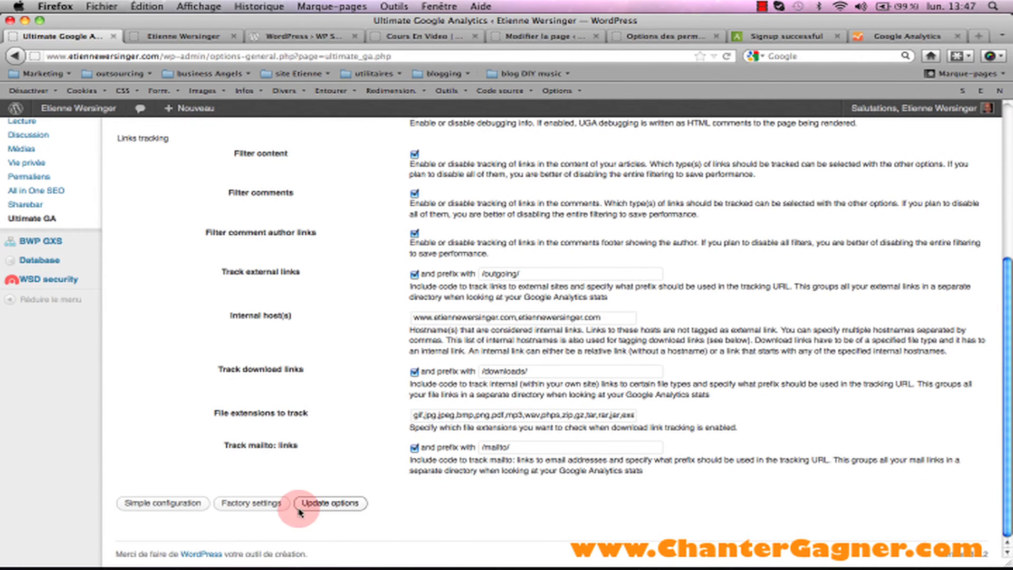
left_click(328, 504)
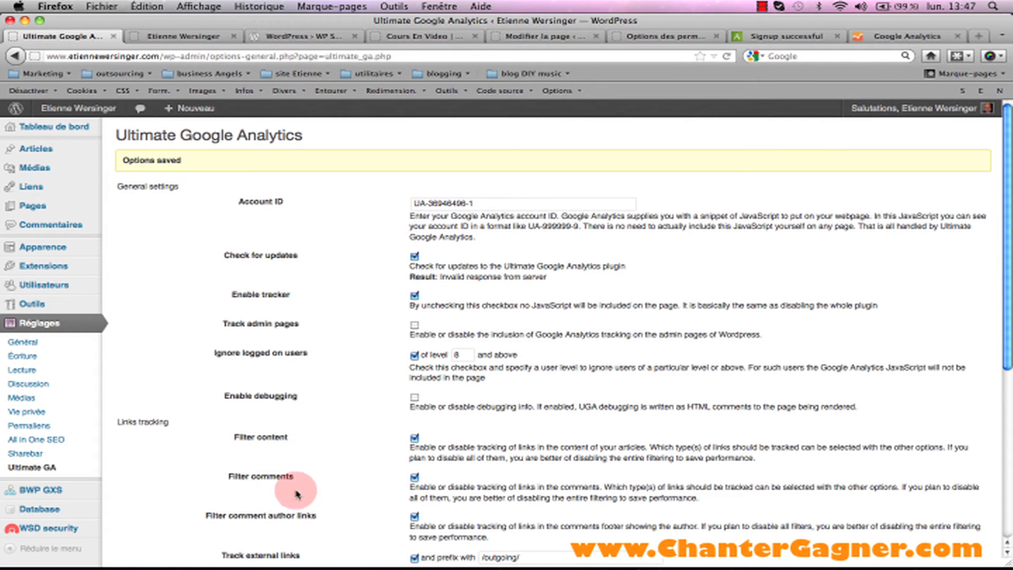
mouse_move(51, 285)
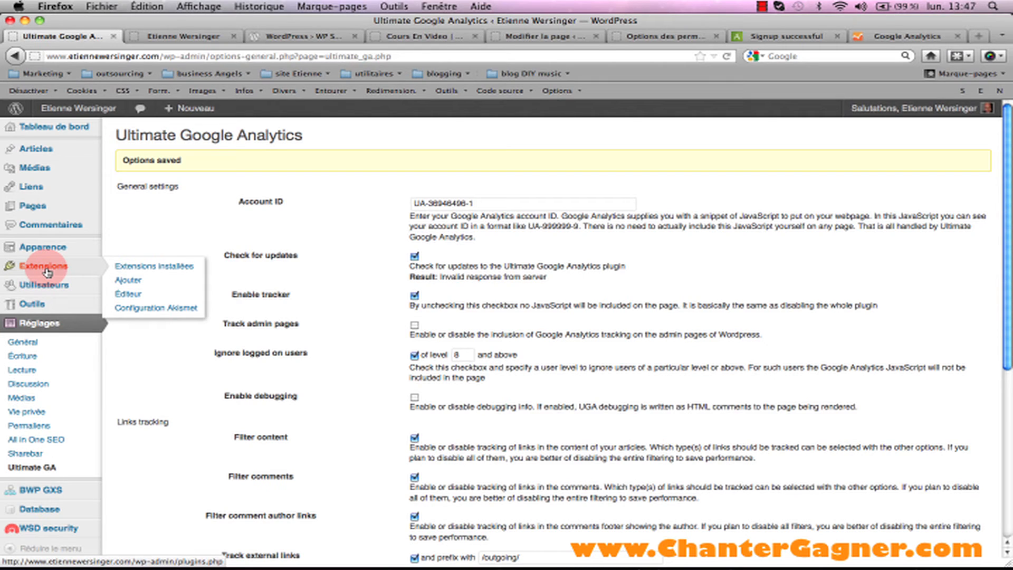
Delete the WordPress SEO plugin, submitting the FTP/SSH connection details to complete removal.
left_click(143, 266)
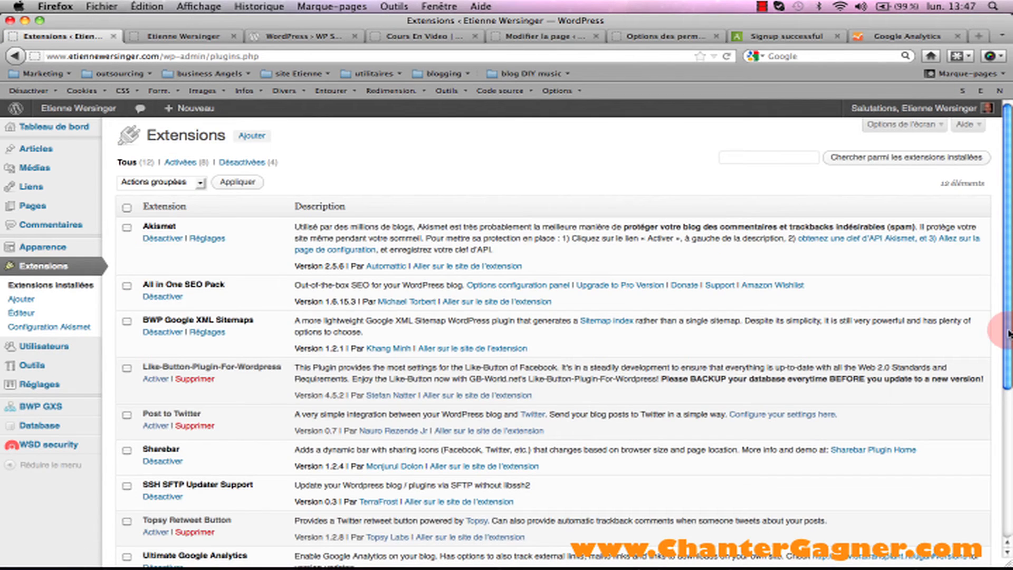
scroll(325, 406, "down", 10)
left_click(174, 388)
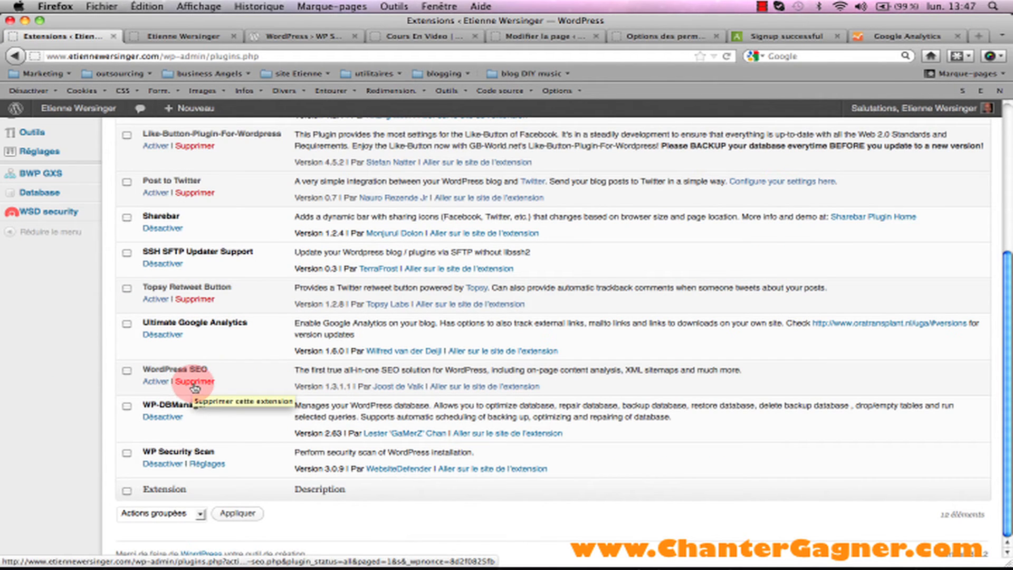
scroll(974, 276, "up", 2)
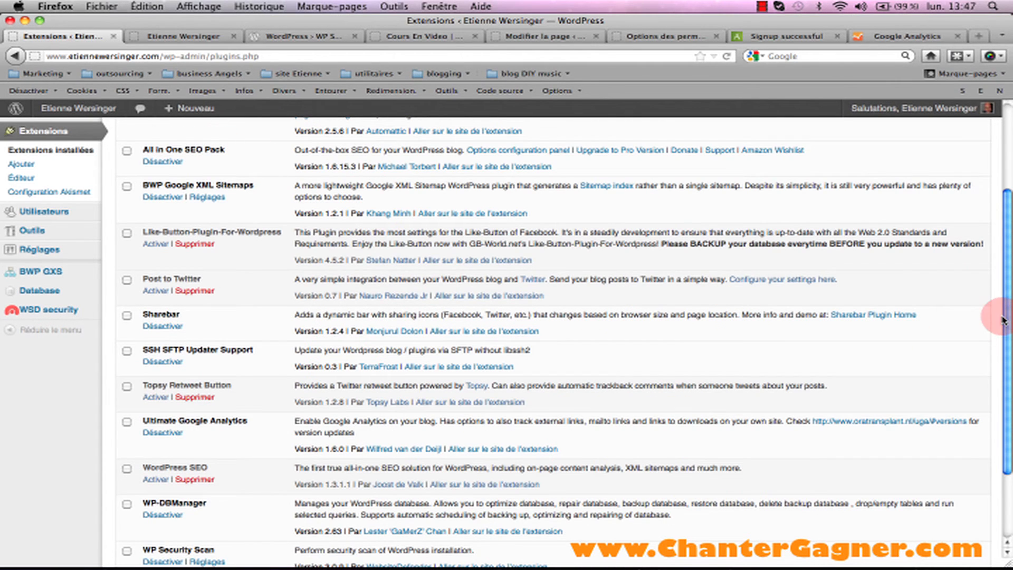
left_click_drag(1002, 319, 1002, 383)
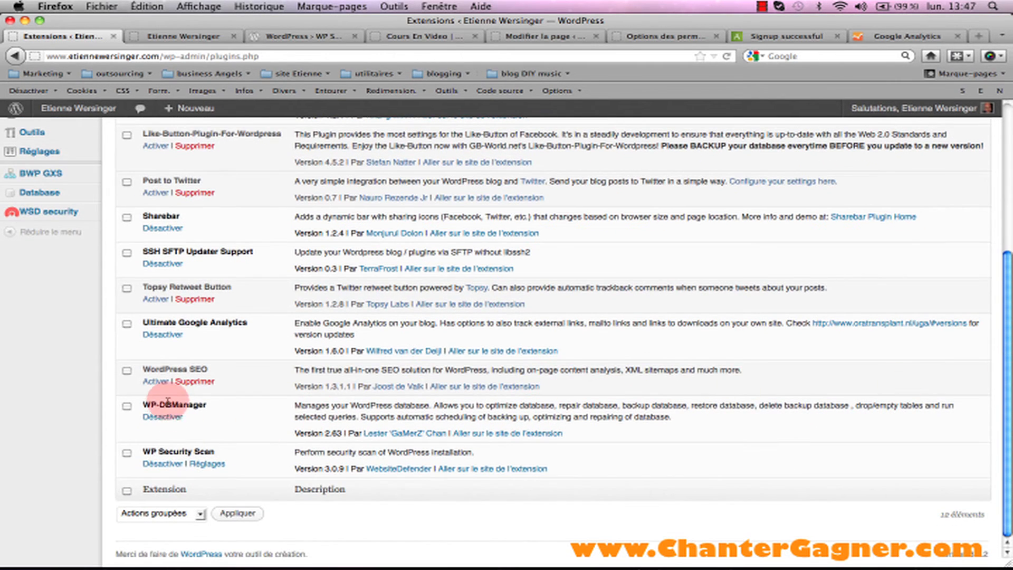
left_click(190, 382)
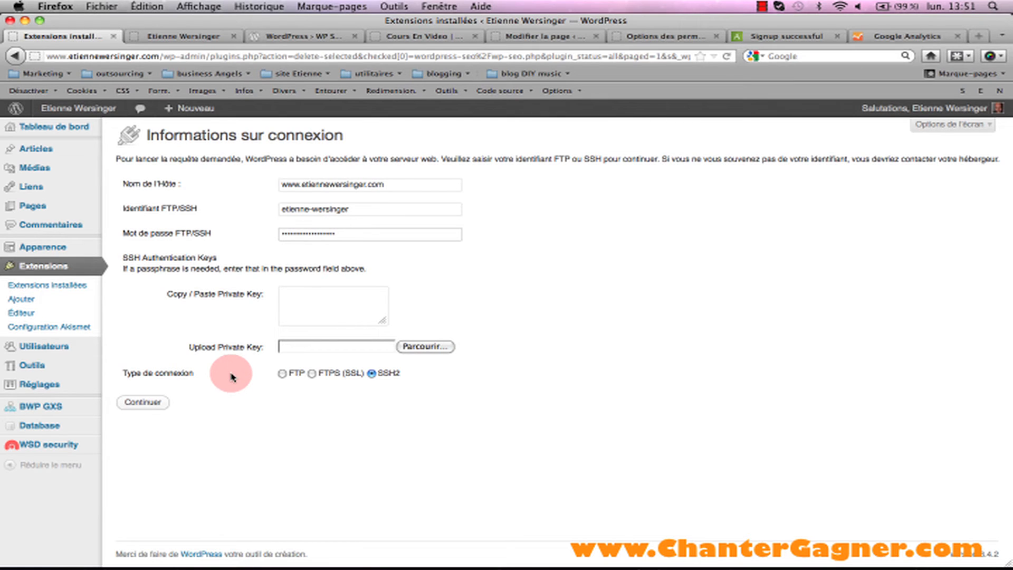
left_click(144, 403)
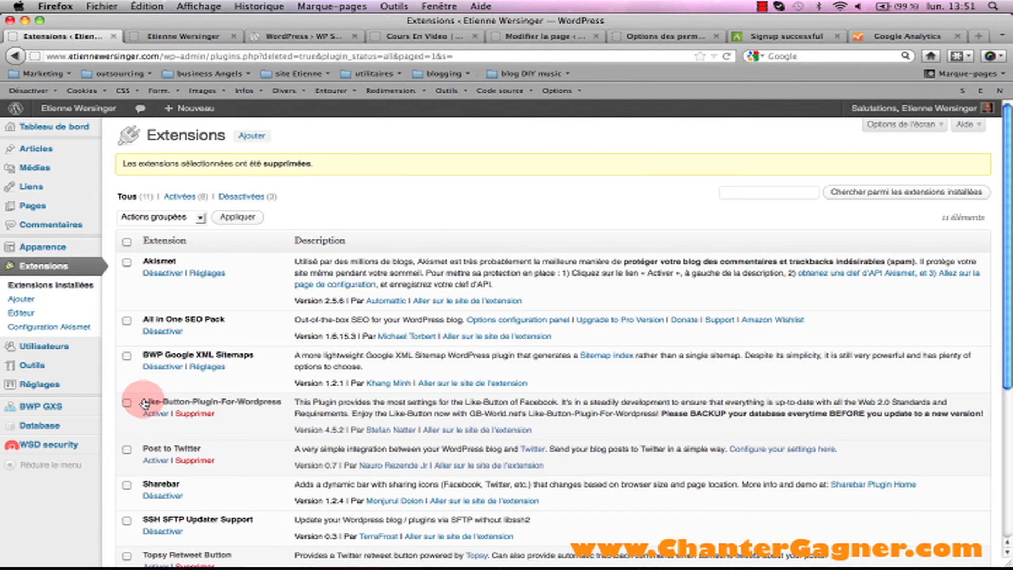
left_click_drag(1008, 255, 1007, 400)
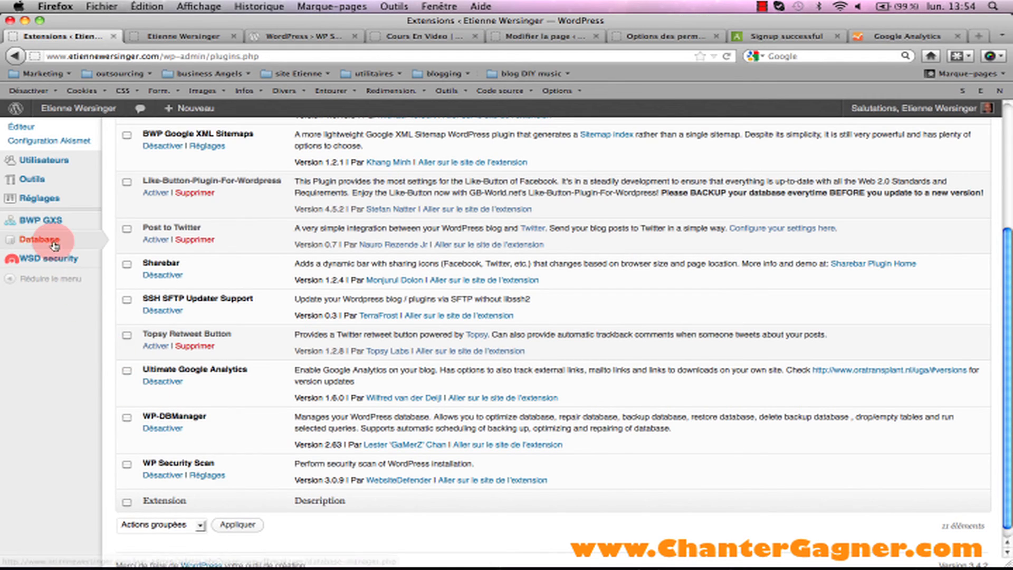
mouse_move(46, 242)
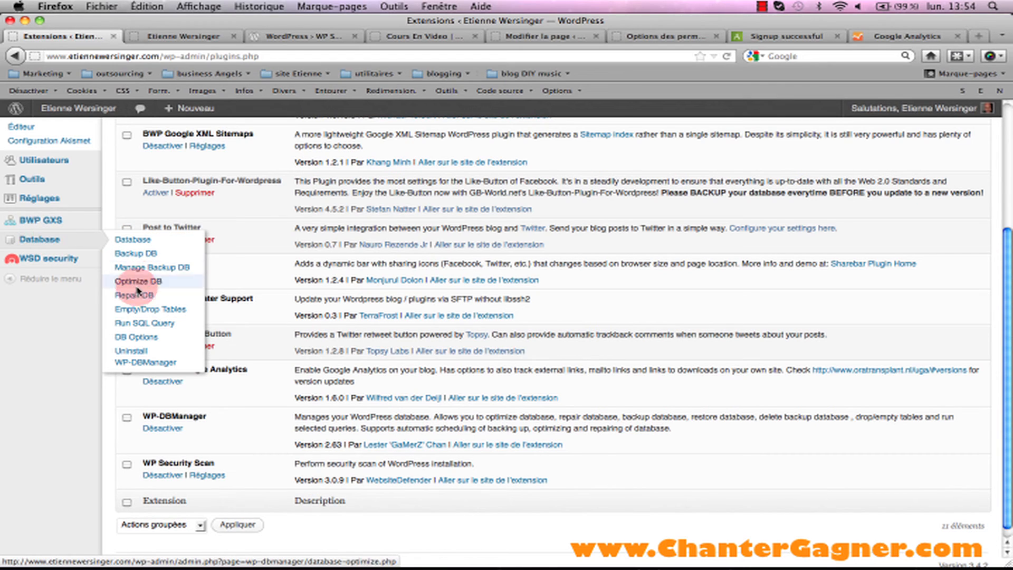
Save WP-DBManager options with 4-day backups, 3-day optimizing and 2-week repairs.
left_click(145, 341)
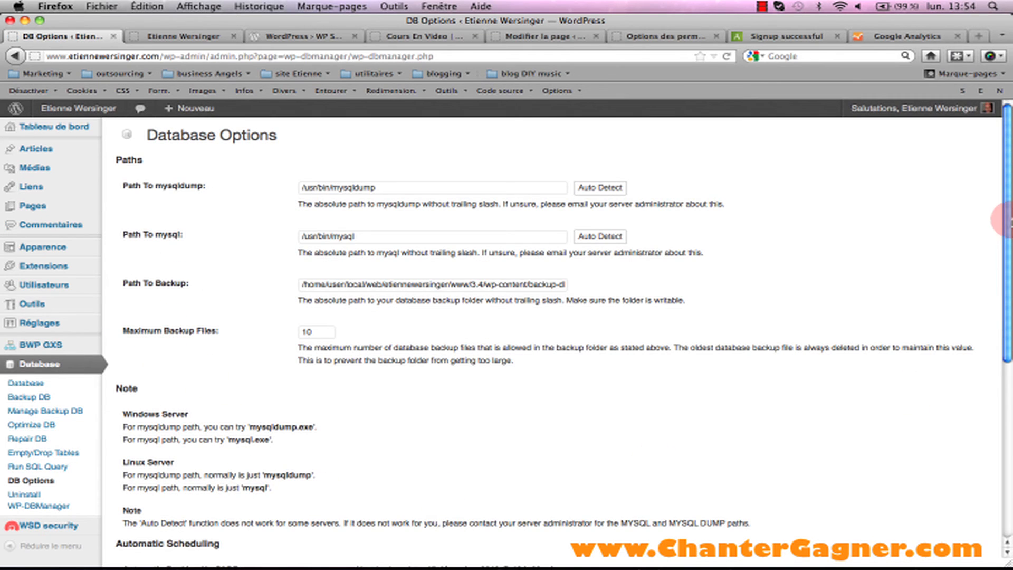
left_click_drag(1006, 221, 1006, 399)
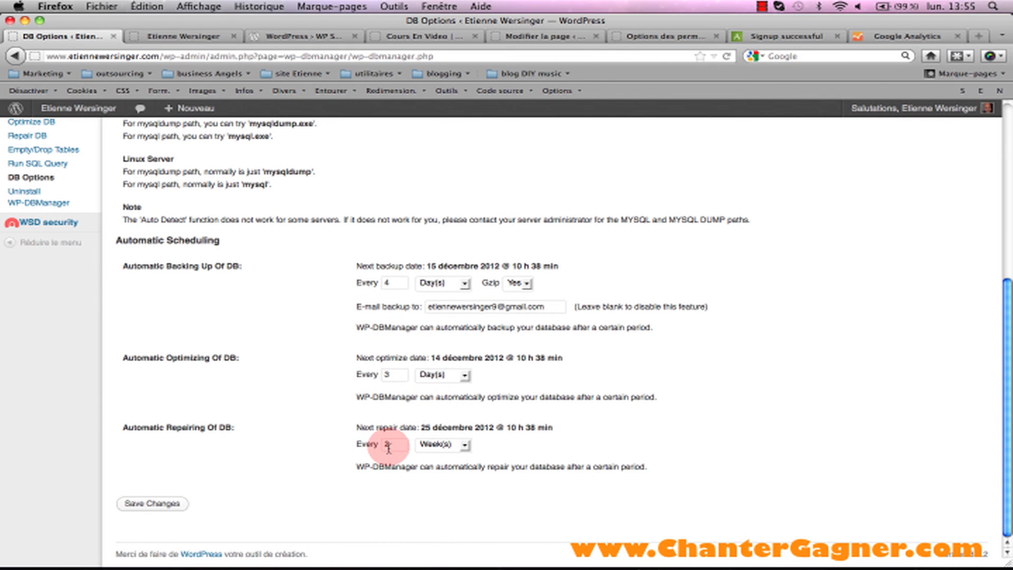
left_click(156, 506)
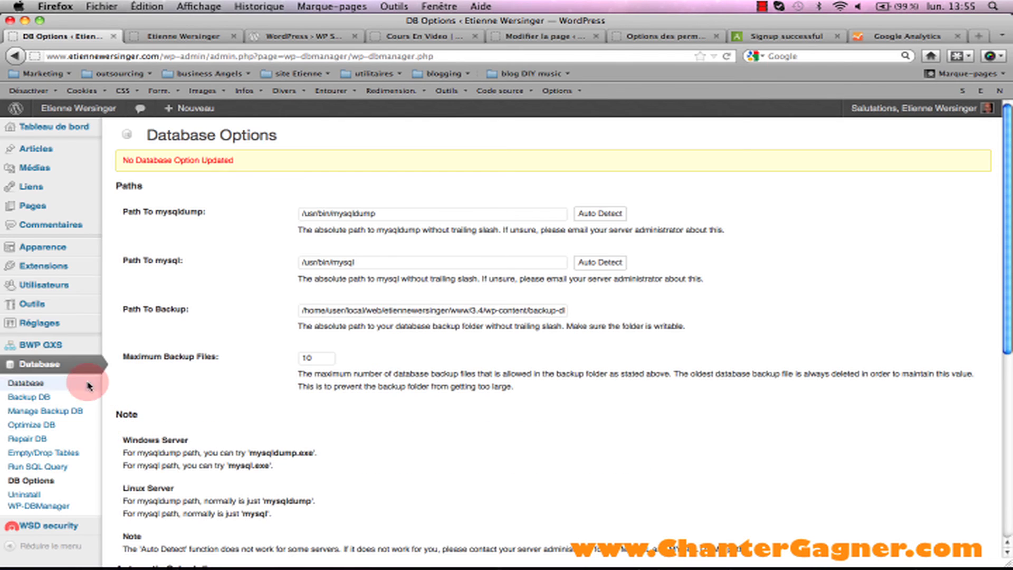
Review the WP Security Scan results: all checks pass except missing wp-admin .htaccess.
mouse_move(46, 274)
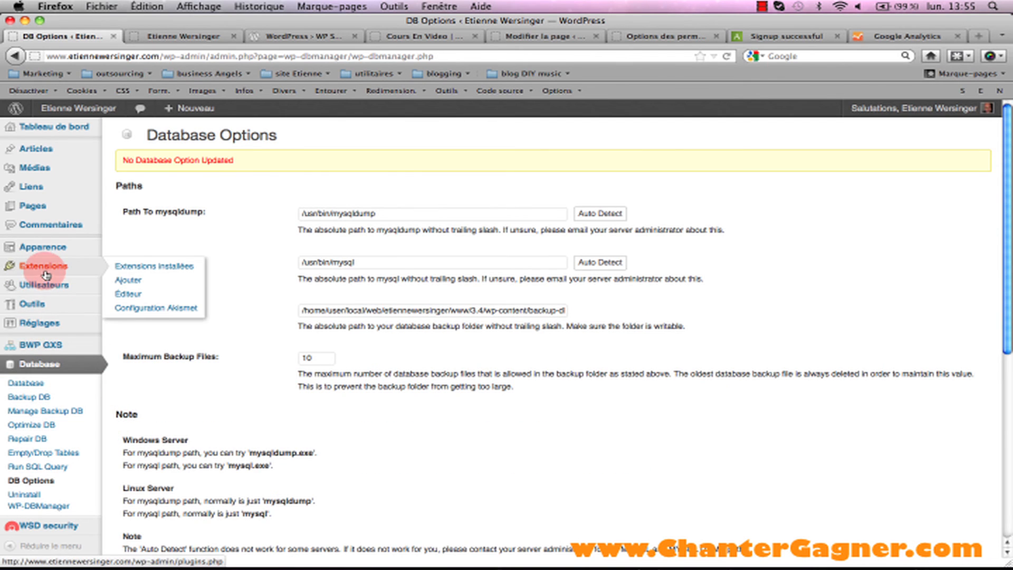
left_click(129, 269)
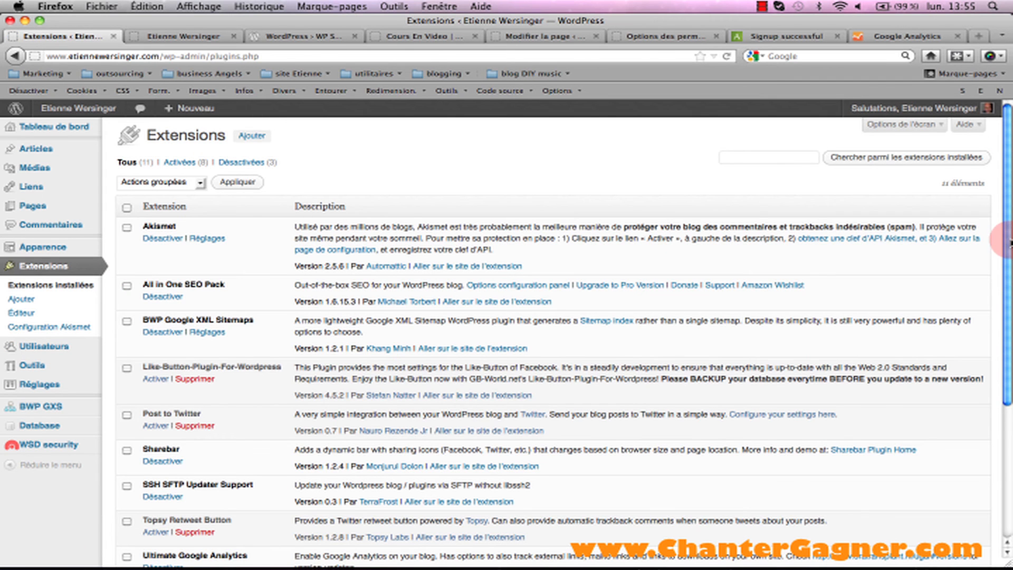
scroll(1007, 243, "down", 8)
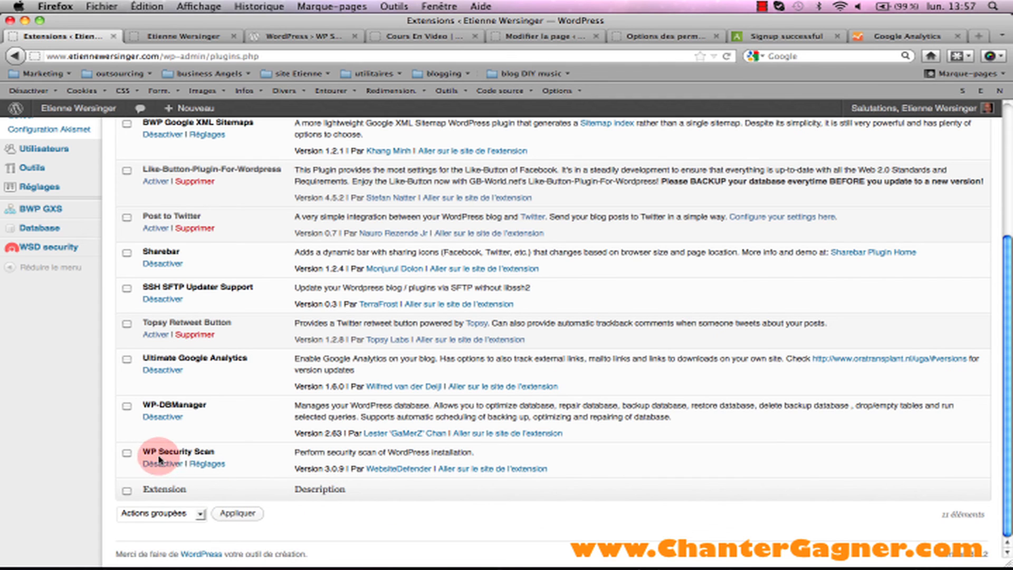
left_click(204, 465)
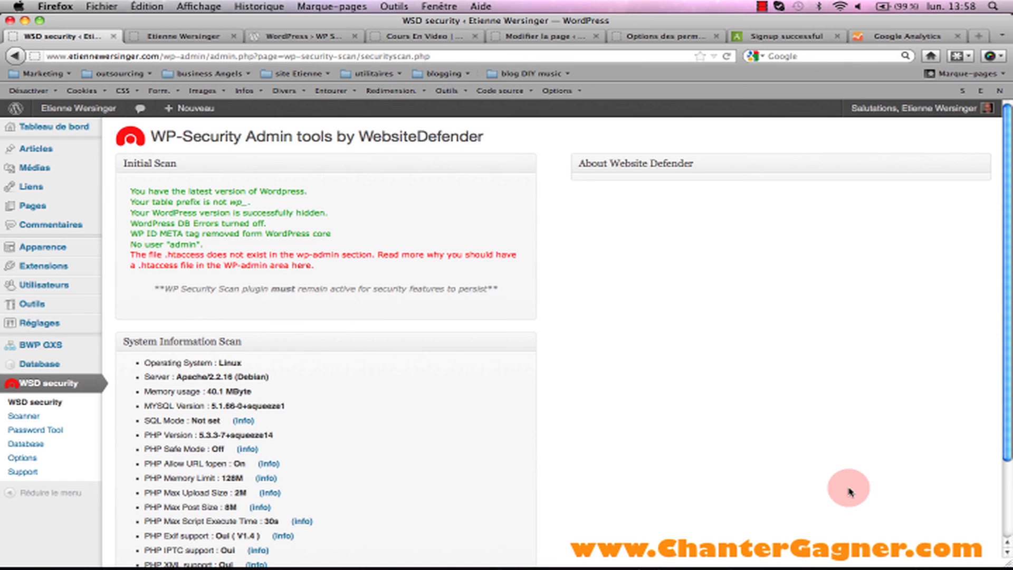
left_click_drag(1005, 351, 1007, 284)
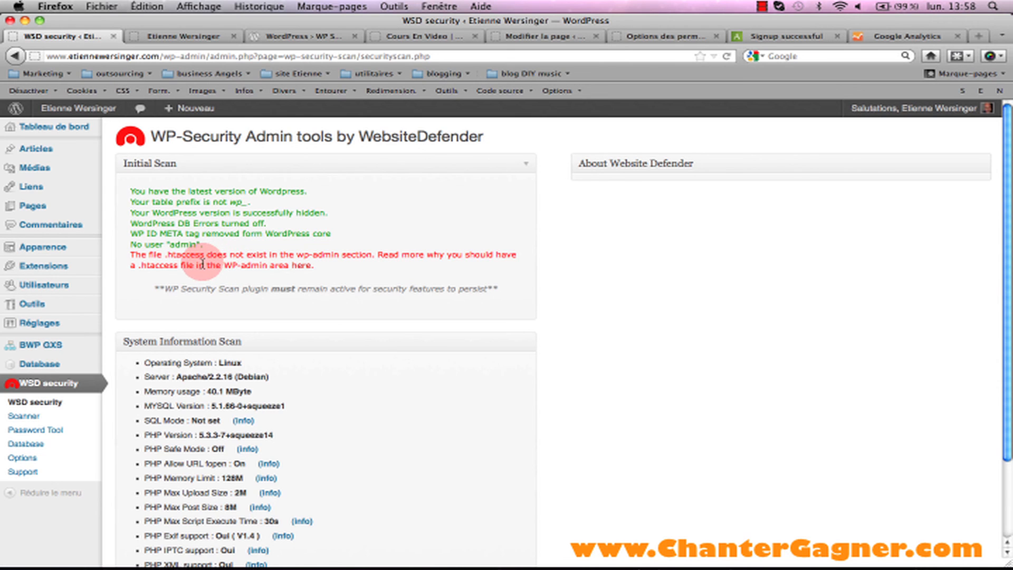
mouse_move(1007, 367)
left_mouse_down()
mouse_move(1008, 430)
mouse_move(1011, 368)
left_mouse_up()
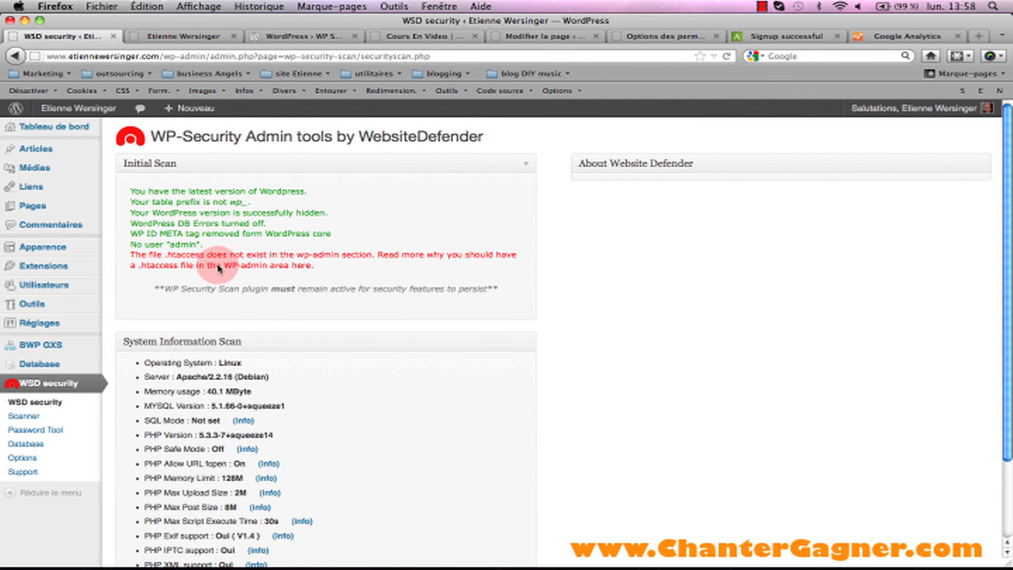
mouse_move(95, 265)
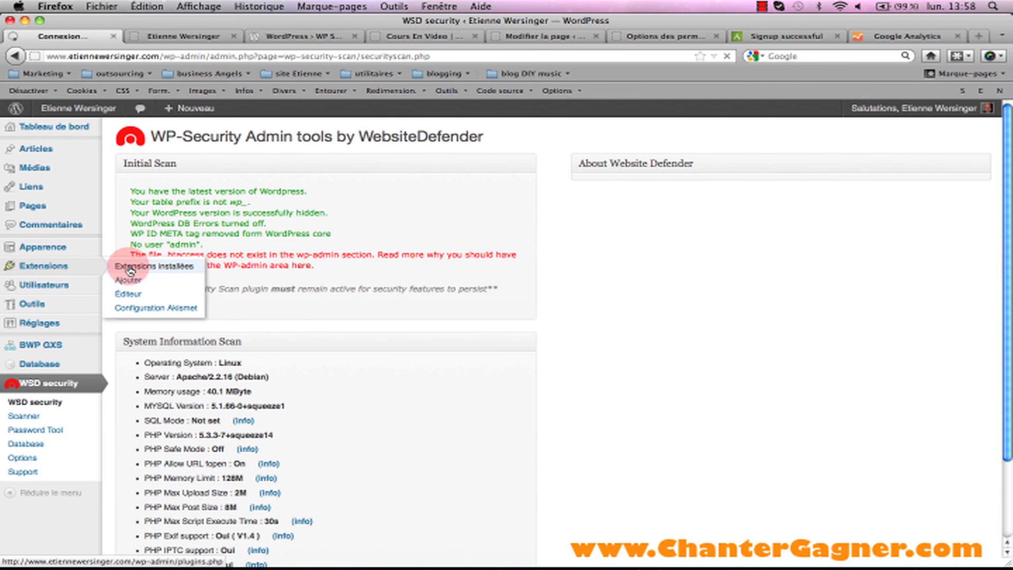